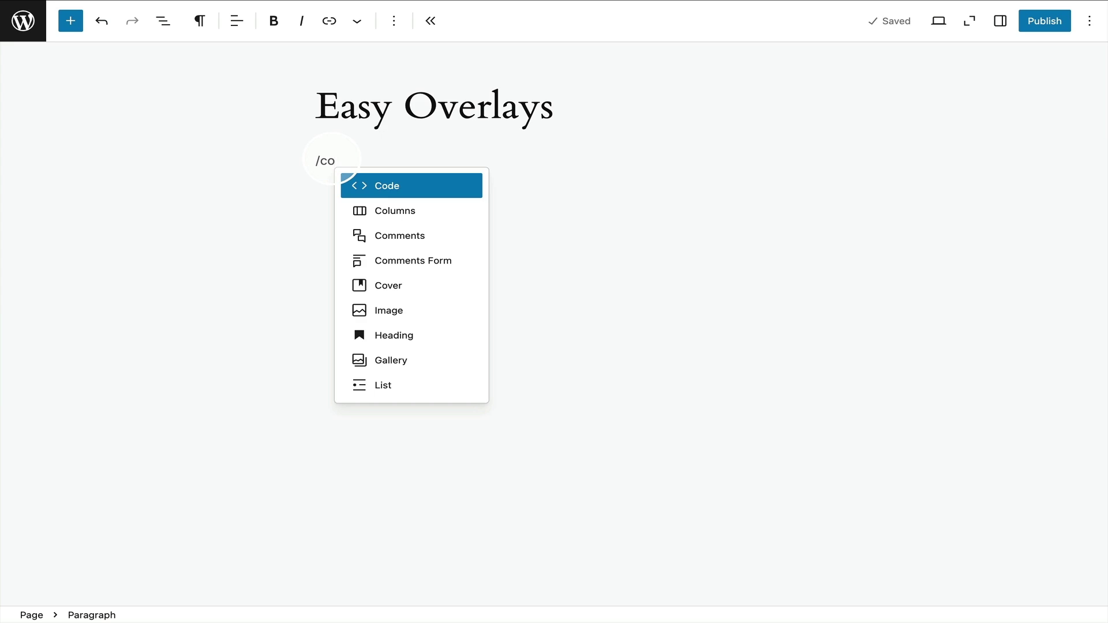
- Insert a 50/50 Columns block and paste the heading and blurb into the left column
{"action": "type", "text": "lu"}
{"action": "key", "text": "Return"}
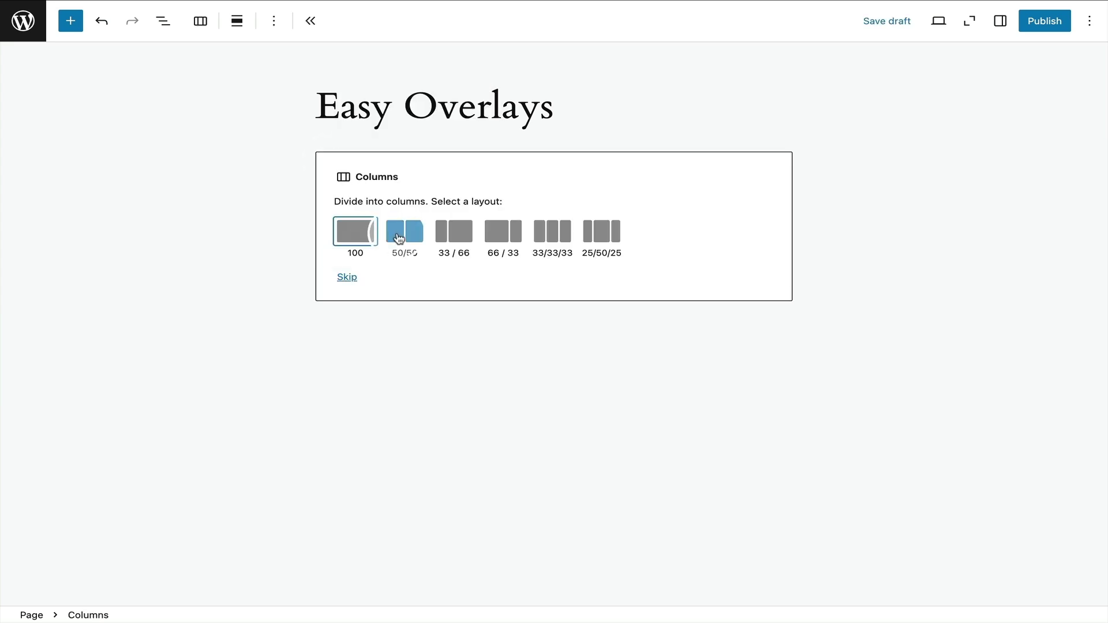
{"action": "left_click", "coordinate": [403, 230]}
{"action": "left_click", "coordinate": [384, 168]}
{"action": "left_click", "coordinate": [349, 262]}
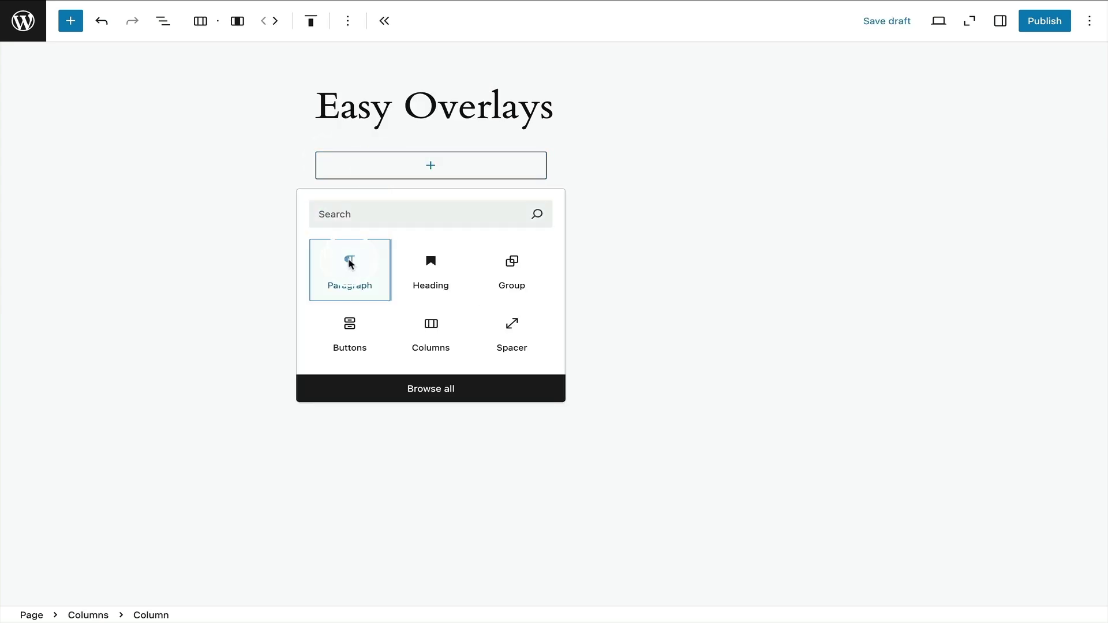
{"action": "type", "text": "Start growing your business Make a difference and change the world by creative imagination and design!"}
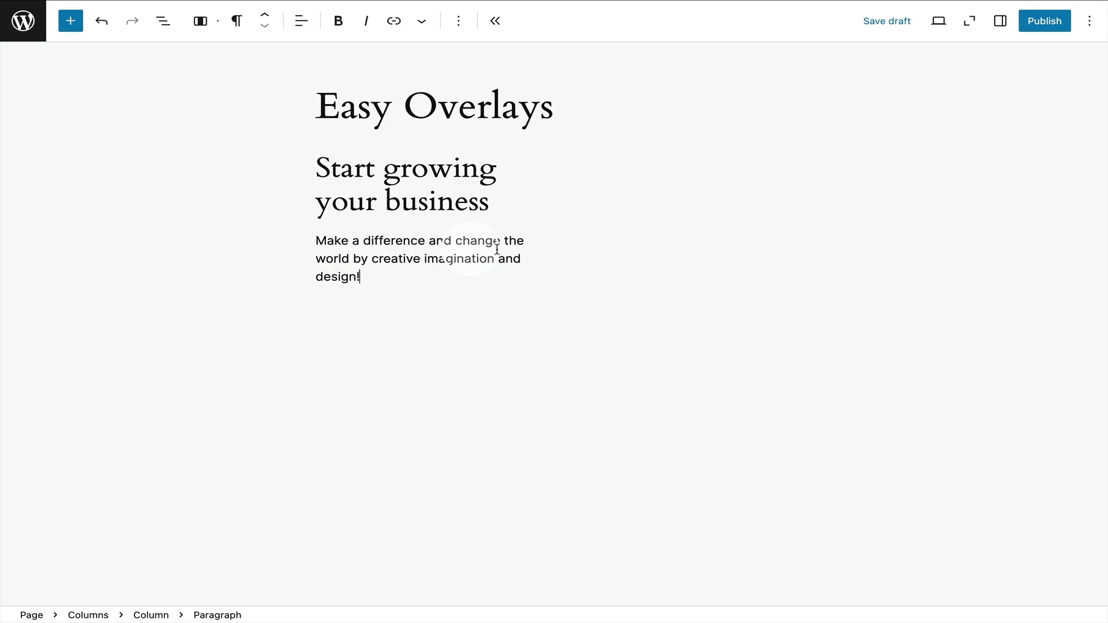
- Add a Buttons block labelled 'Book now' to the right column
{"action": "left_click", "coordinate": [607, 216]}
{"action": "left_click", "coordinate": [654, 169]}
{"action": "type", "text": "bu"}
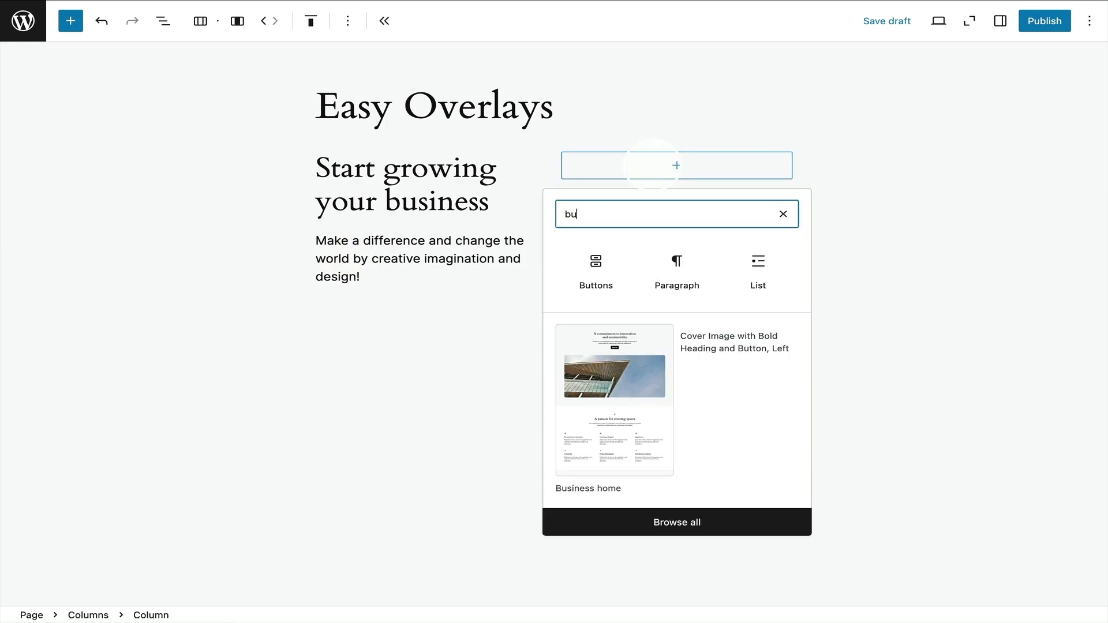
{"action": "left_click", "coordinate": [598, 269]}
{"action": "type", "text": "Book now"}
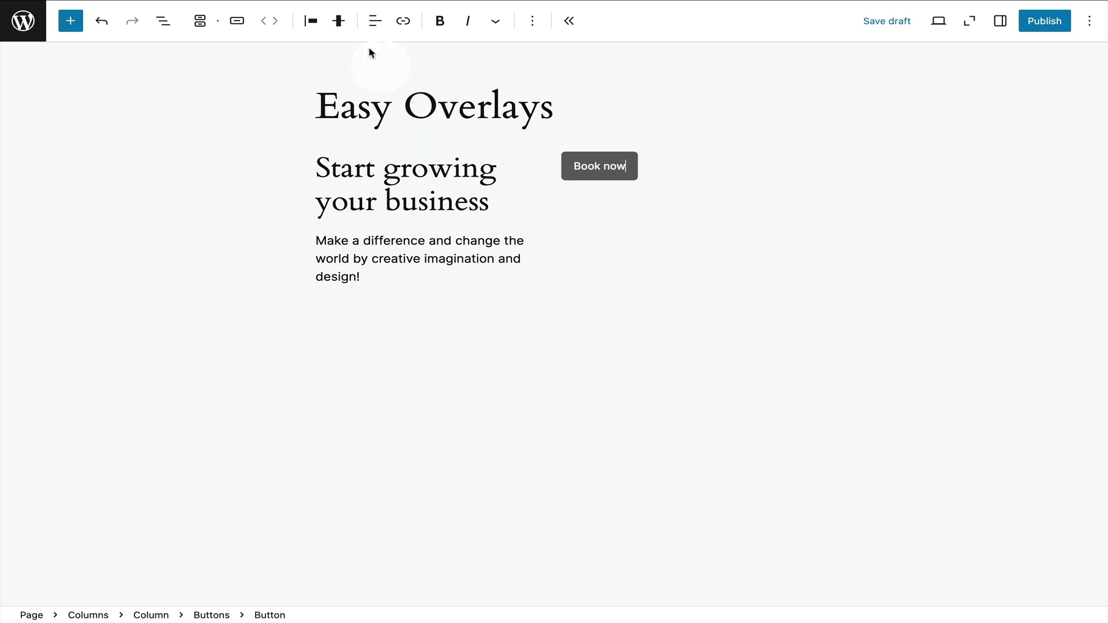
- Set the Columns block to Align middle vertically and to Wide width
{"action": "left_click", "coordinate": [90, 615]}
{"action": "left_click", "coordinate": [273, 22]}
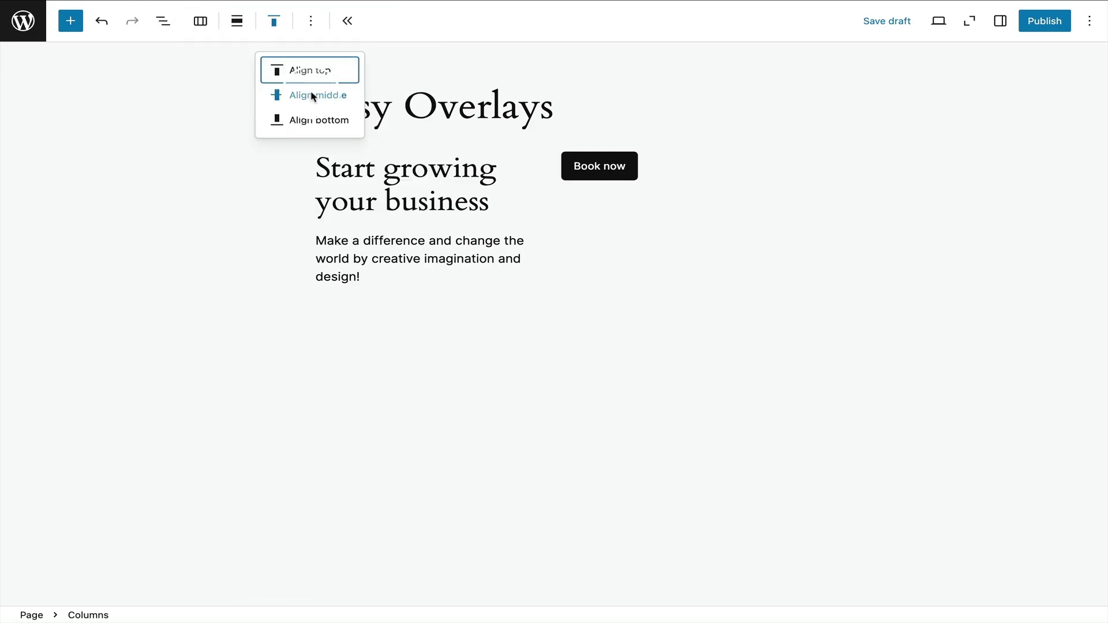
{"action": "left_click", "coordinate": [313, 96]}
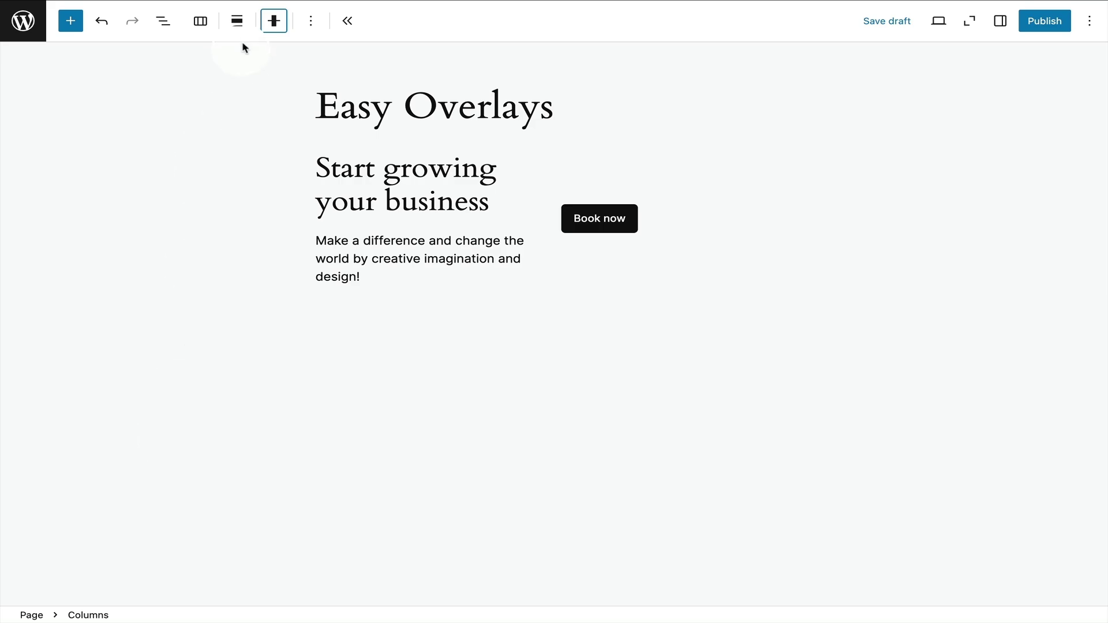
{"action": "left_click", "coordinate": [237, 20]}
{"action": "left_click", "coordinate": [266, 93]}
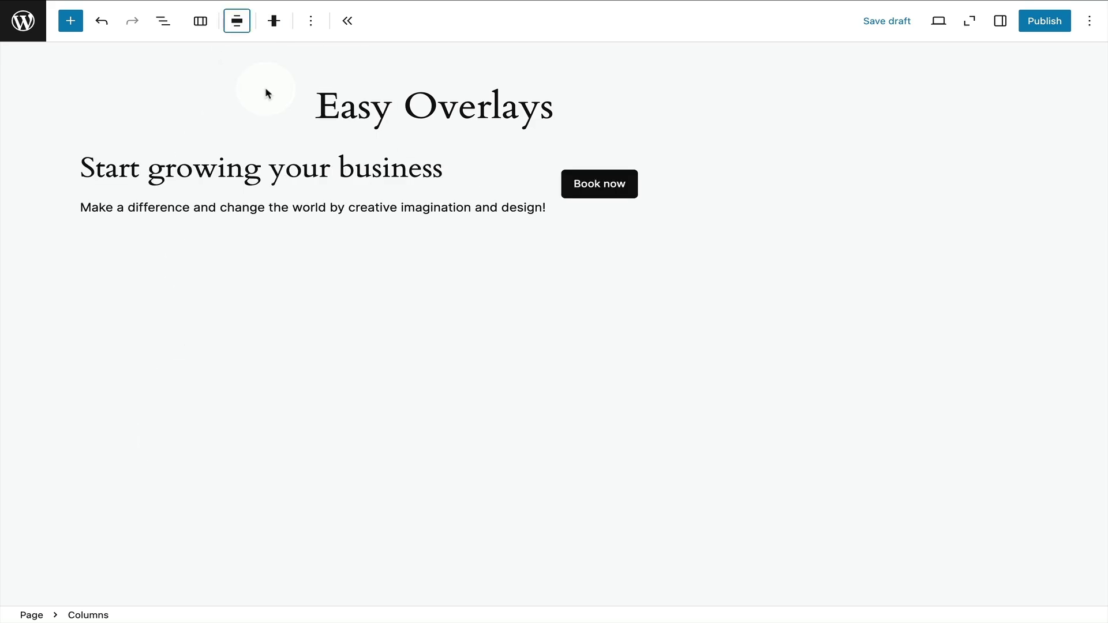
- Centre the Book now button horizontally within its column
{"action": "left_click", "coordinate": [577, 183]}
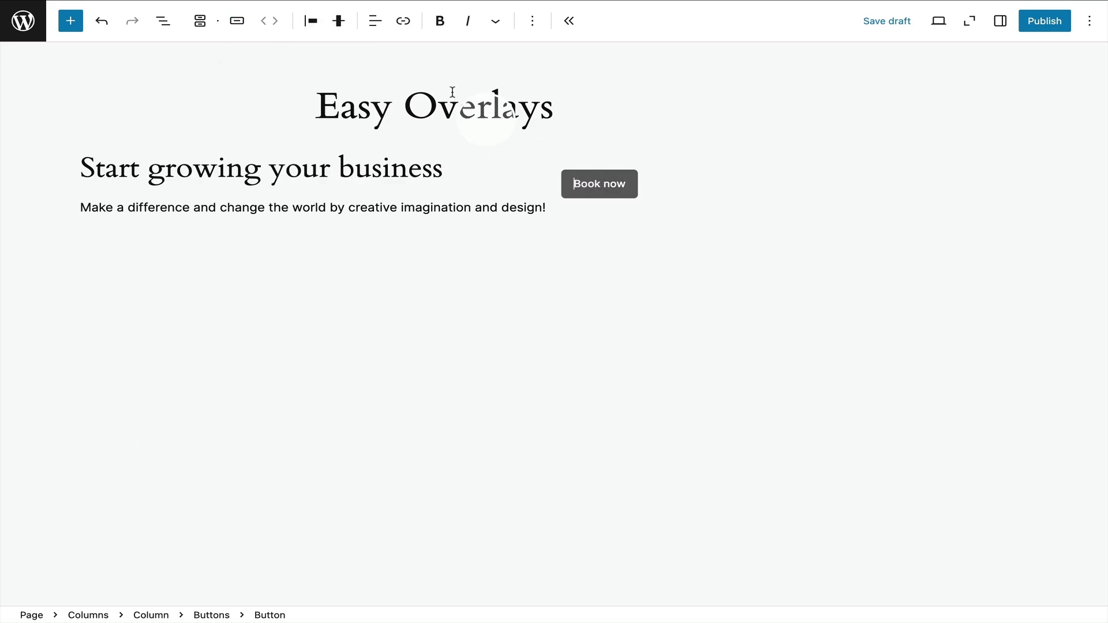
{"action": "left_click", "coordinate": [311, 21]}
{"action": "left_click", "coordinate": [371, 95]}
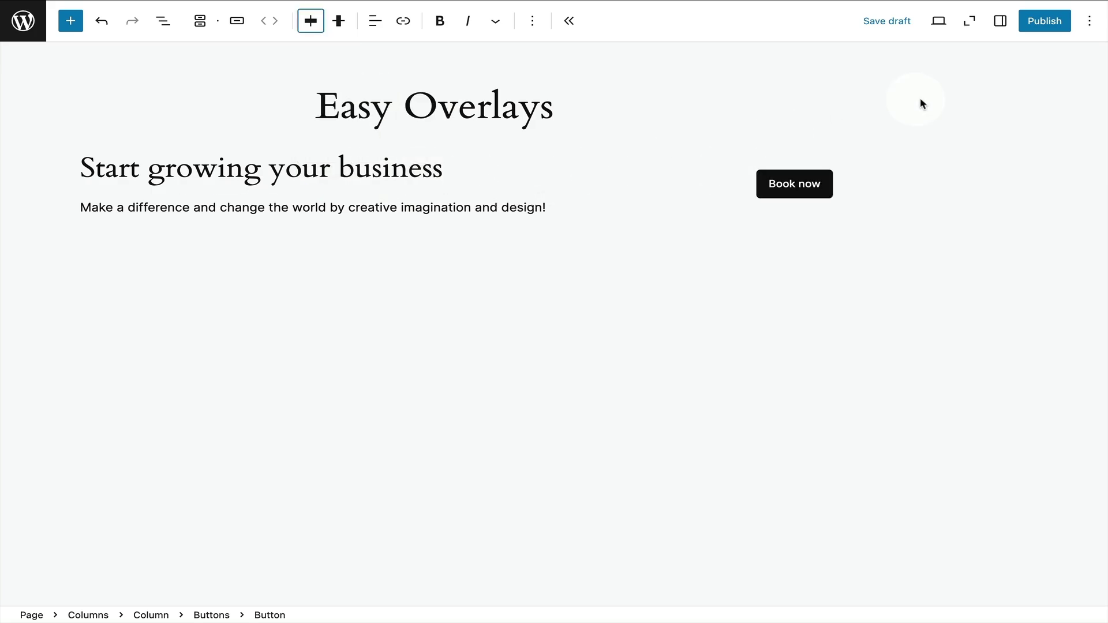
- Give the Columns block an Accent / Four green background
{"action": "left_click", "coordinate": [997, 26]}
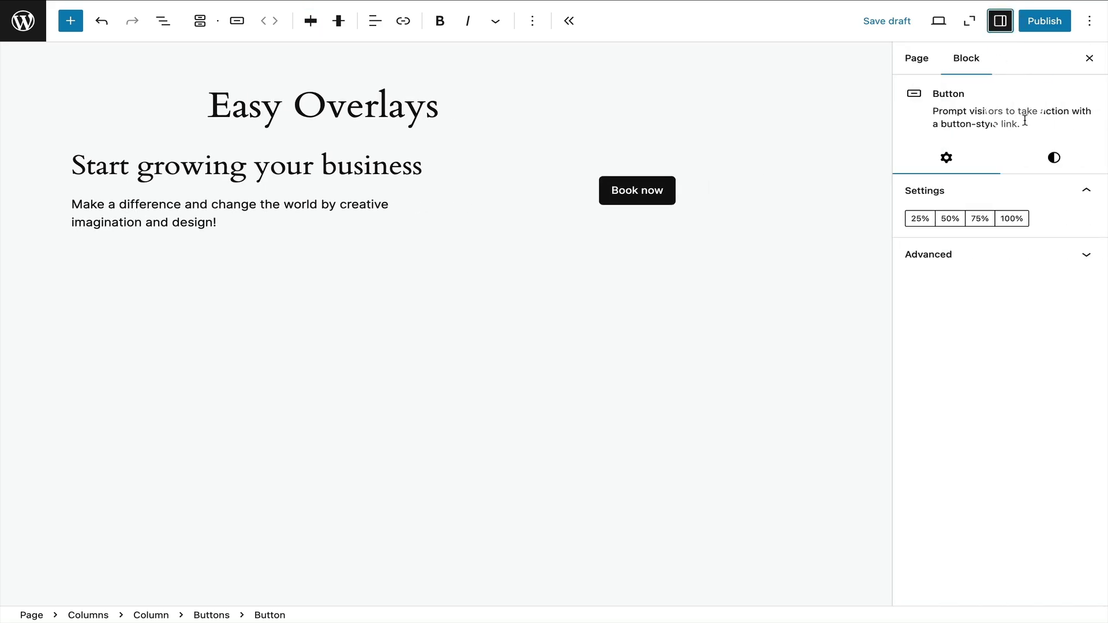
{"action": "left_click", "coordinate": [93, 615]}
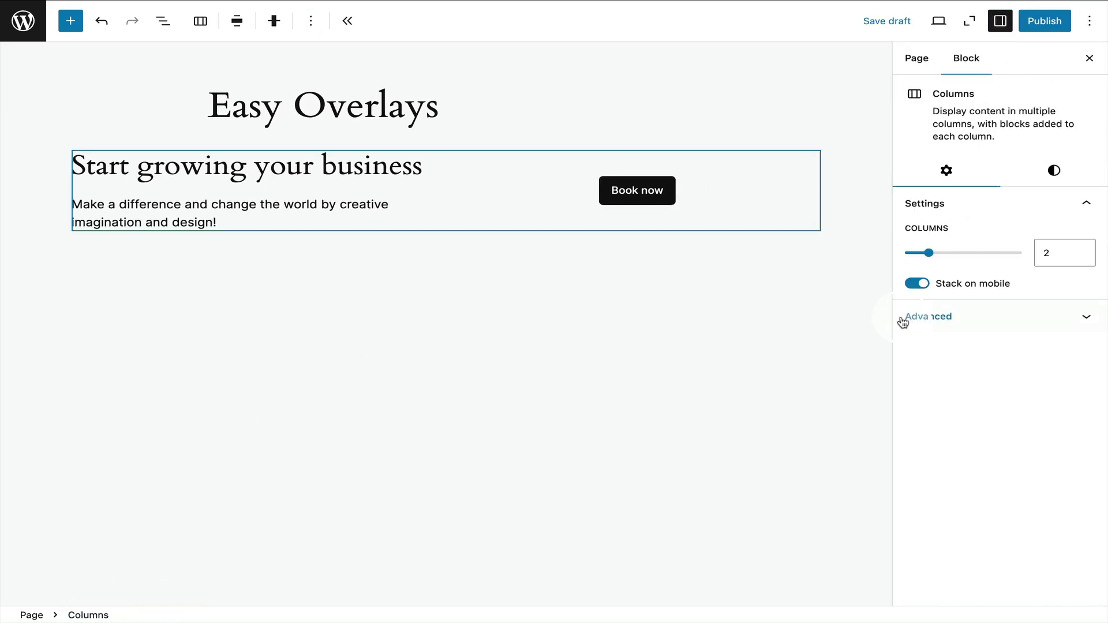
{"action": "left_click", "coordinate": [1055, 175]}
{"action": "left_click", "coordinate": [1007, 263]}
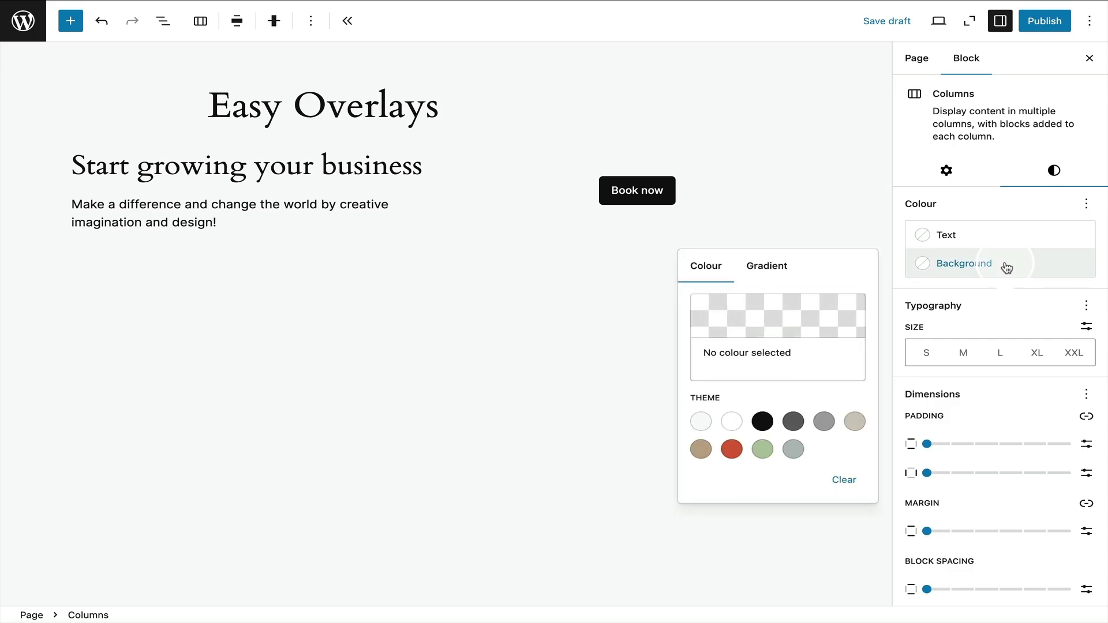
{"action": "left_click", "coordinate": [760, 449]}
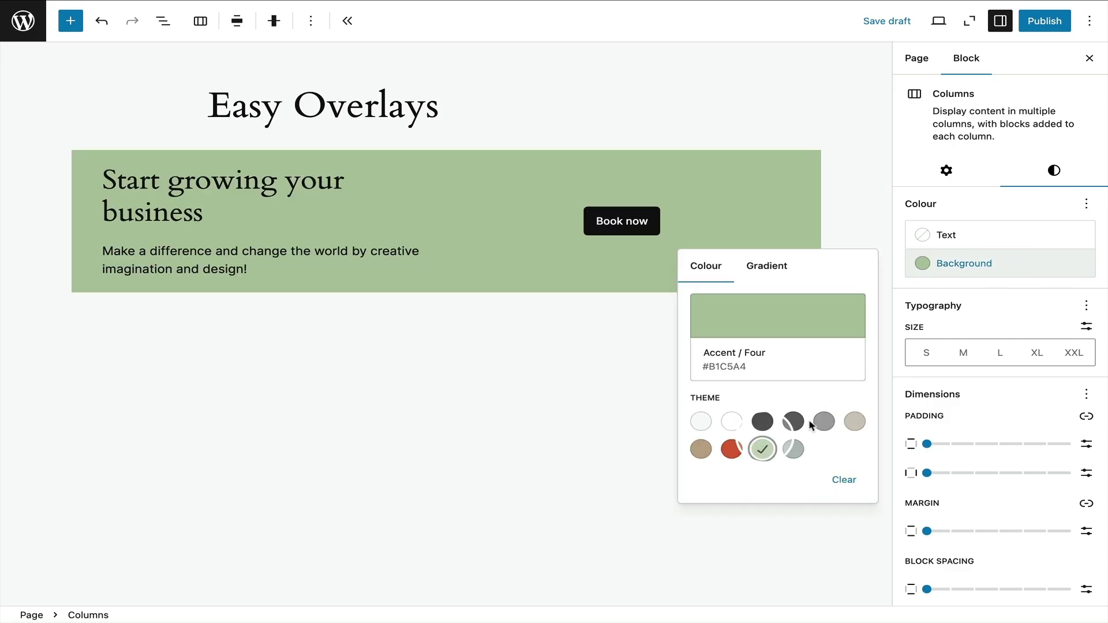
- Set the columns' padding to 4 on all sides and border radius to 51 px
{"action": "left_click", "coordinate": [1019, 446]}
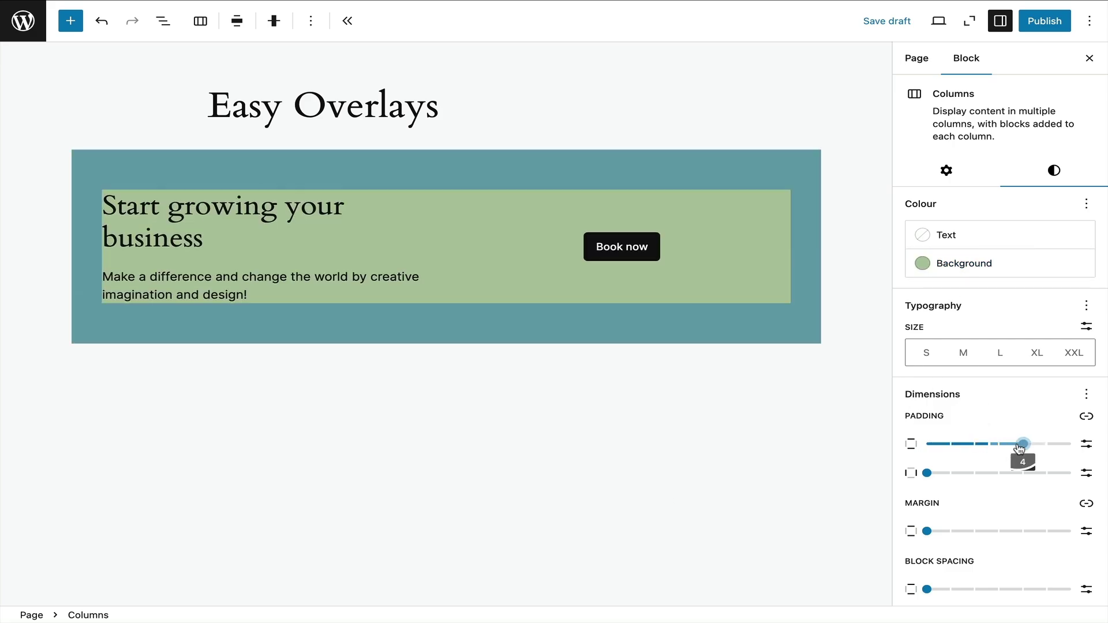
{"action": "left_click", "coordinate": [1025, 473]}
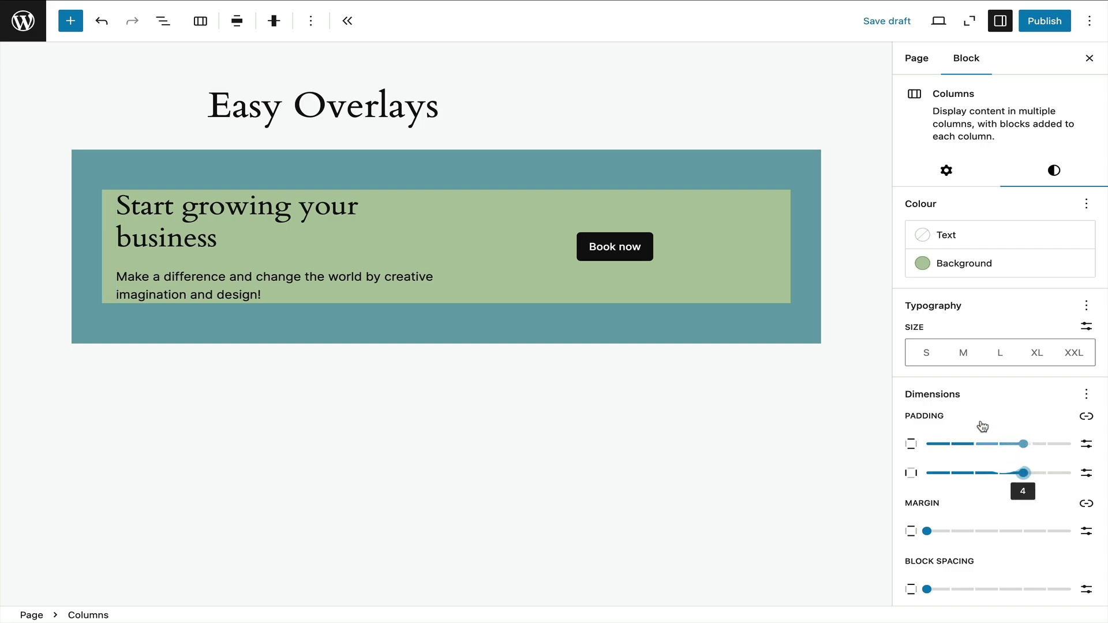
{"action": "scroll", "coordinate": [994, 589], "scroll_direction": "down", "scroll_amount": 2}
{"action": "scroll", "coordinate": [997, 594], "scroll_direction": "down", "scroll_amount": 1}
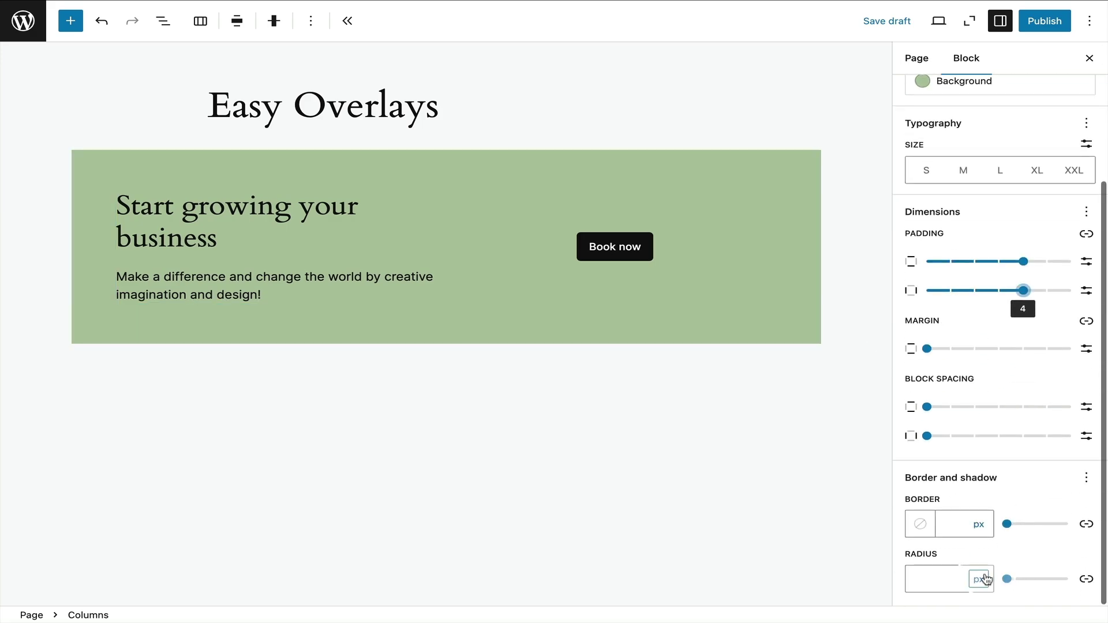
{"action": "left_click_drag", "start_coordinate": [1007, 580], "coordinate": [1040, 582]}
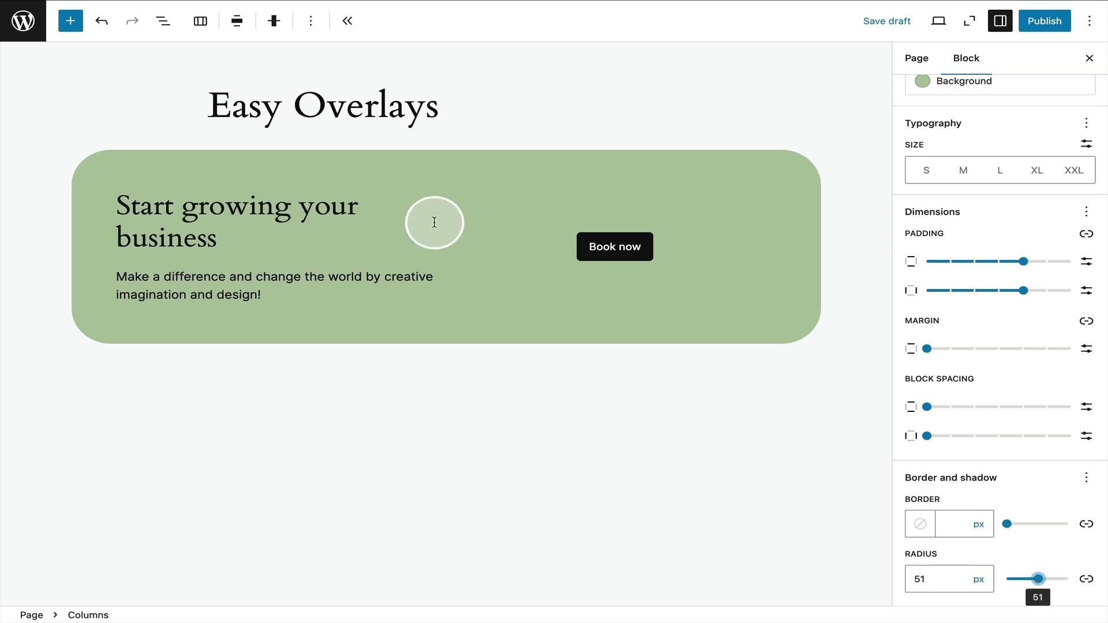
- Wrap the Columns block in a Group from List View and set the group to Full width
{"action": "left_click", "coordinate": [163, 22]}
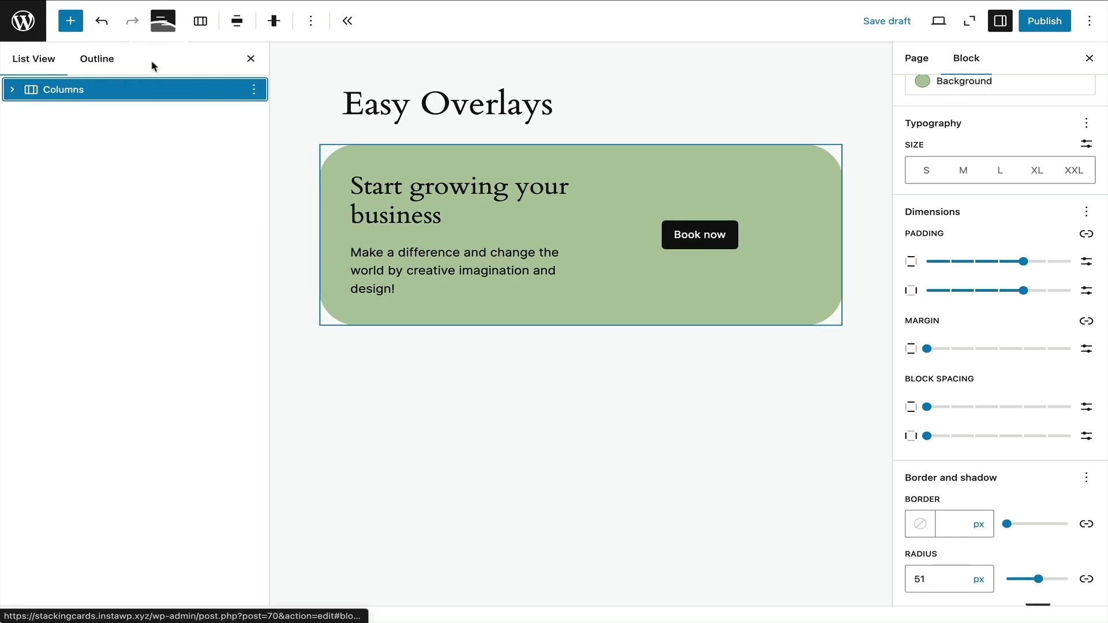
{"action": "left_click", "coordinate": [254, 93]}
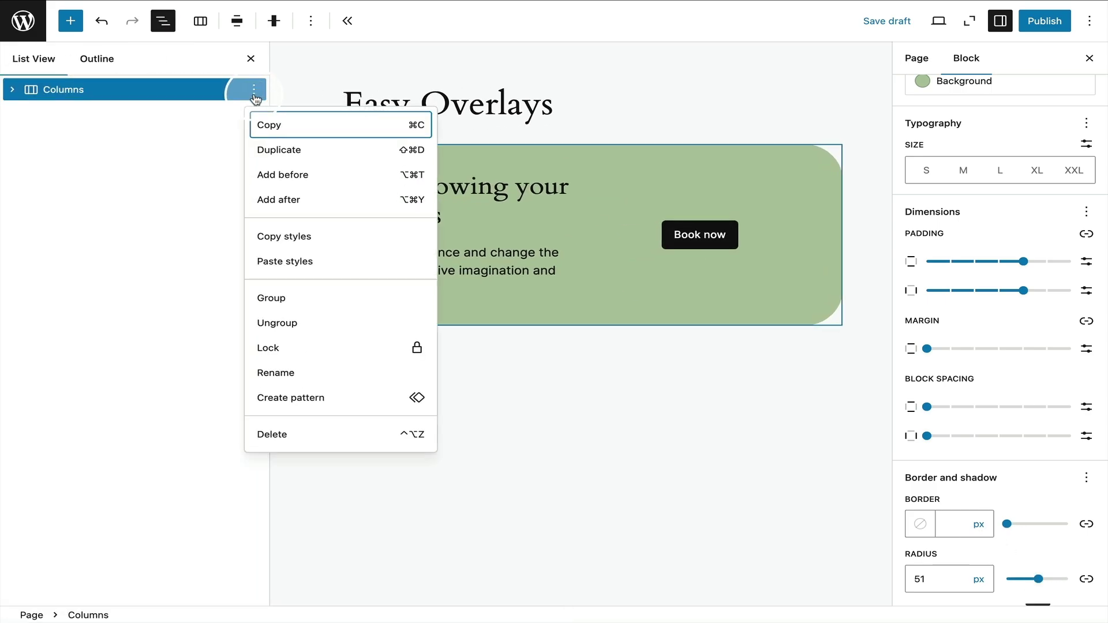
{"action": "left_click", "coordinate": [285, 300]}
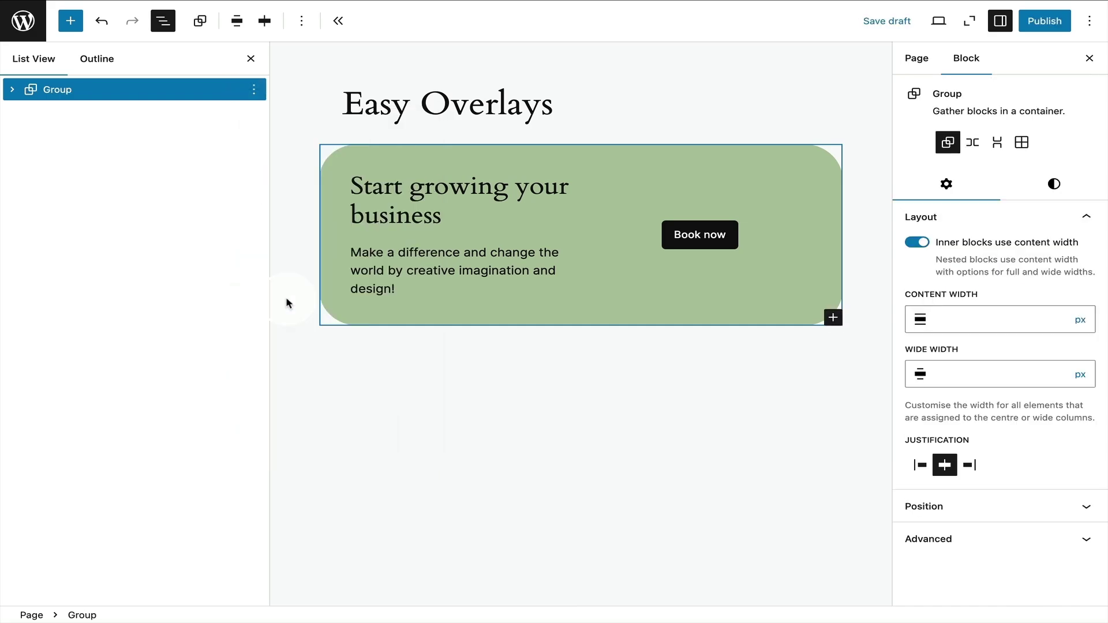
{"action": "left_click", "coordinate": [237, 21]}
{"action": "left_click", "coordinate": [263, 128]}
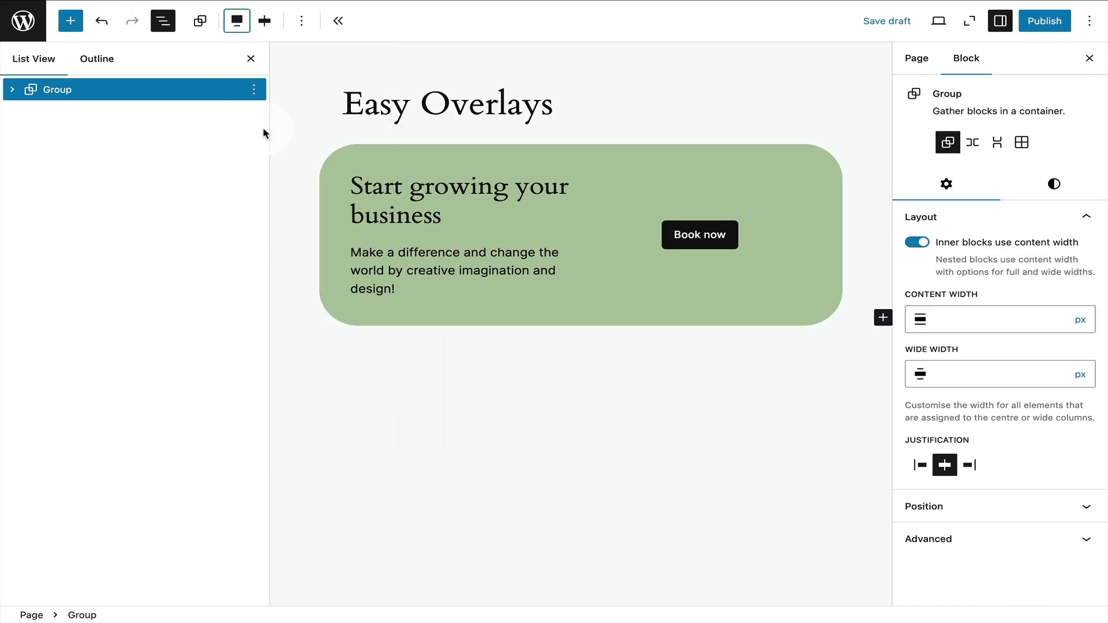
- Give the group a gradient background running from near-black to fully transparent
{"action": "left_click", "coordinate": [1051, 186]}
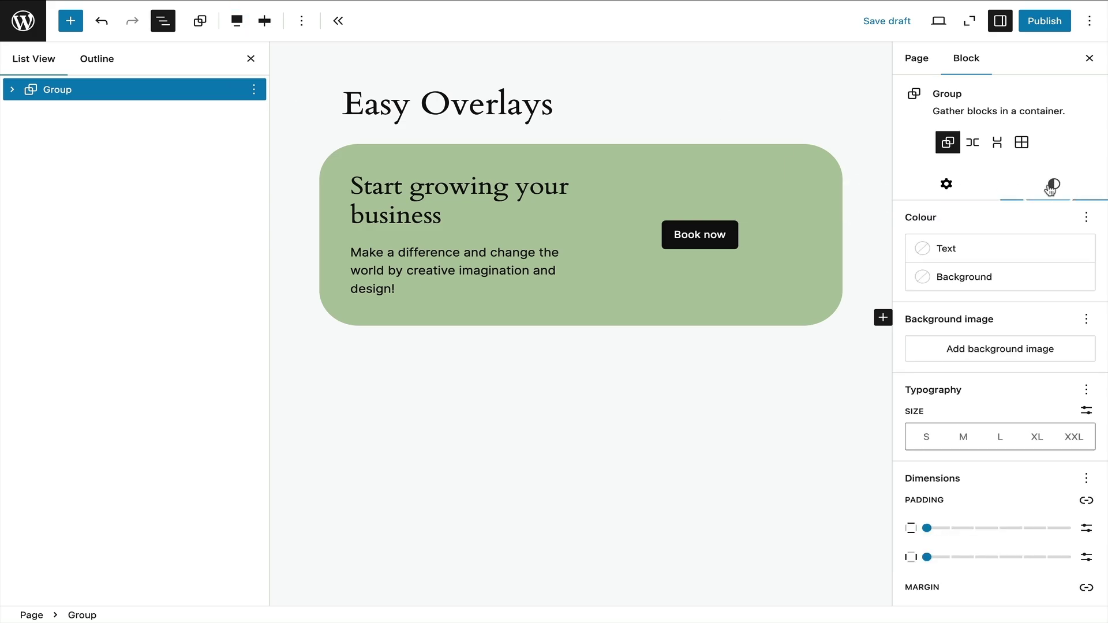
{"action": "left_click", "coordinate": [1007, 277]}
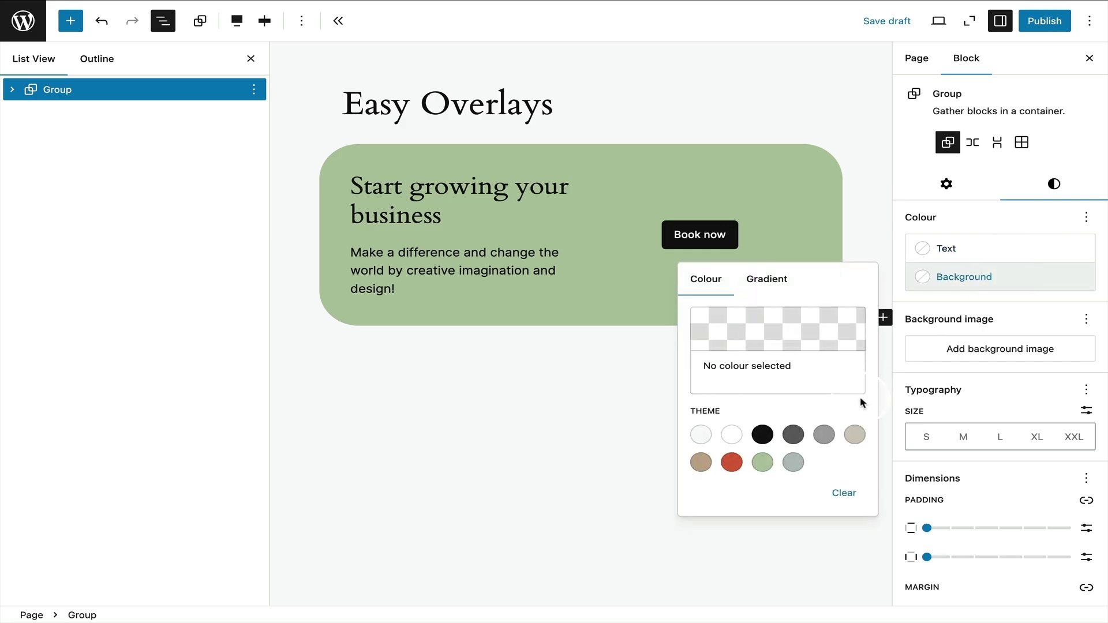
{"action": "left_click", "coordinate": [769, 280]}
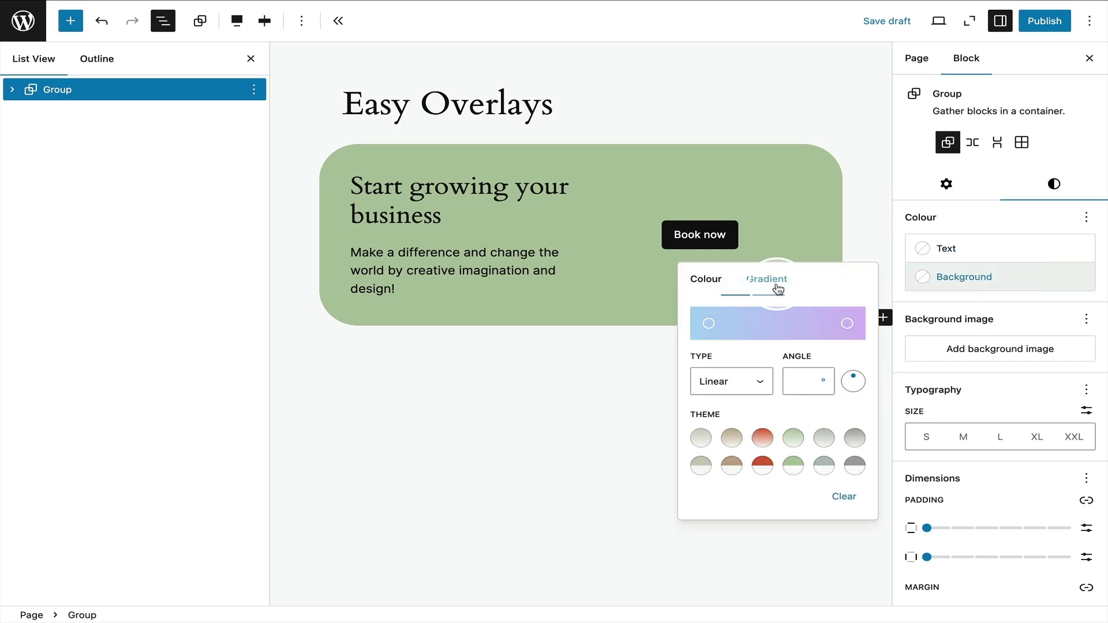
{"action": "left_click", "coordinate": [709, 324]}
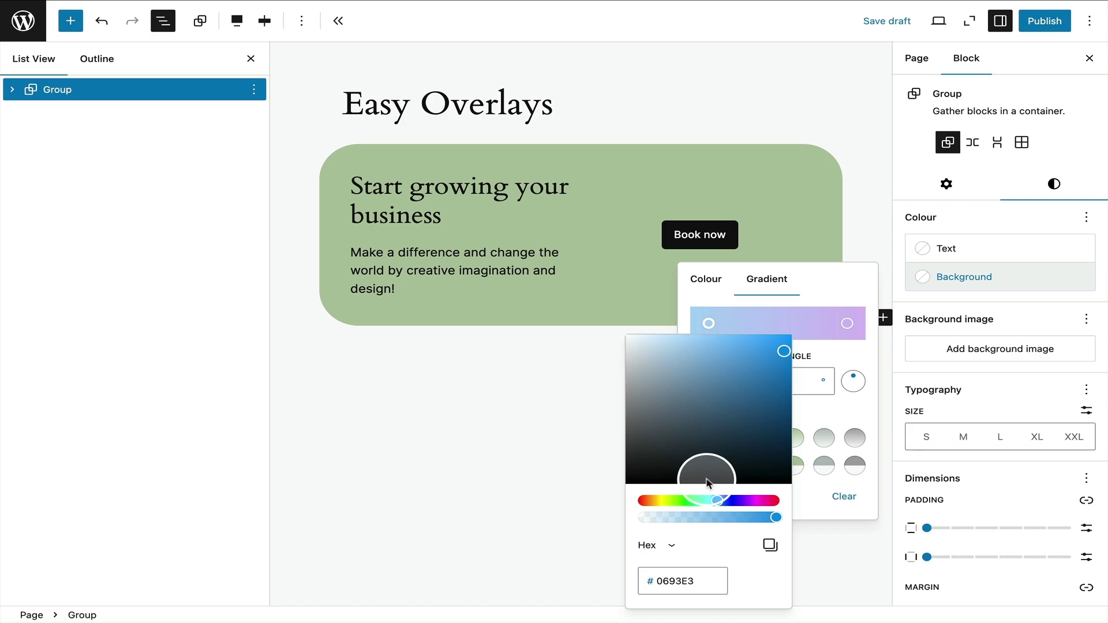
{"action": "left_click_drag", "start_coordinate": [747, 429], "coordinate": [766, 473]}
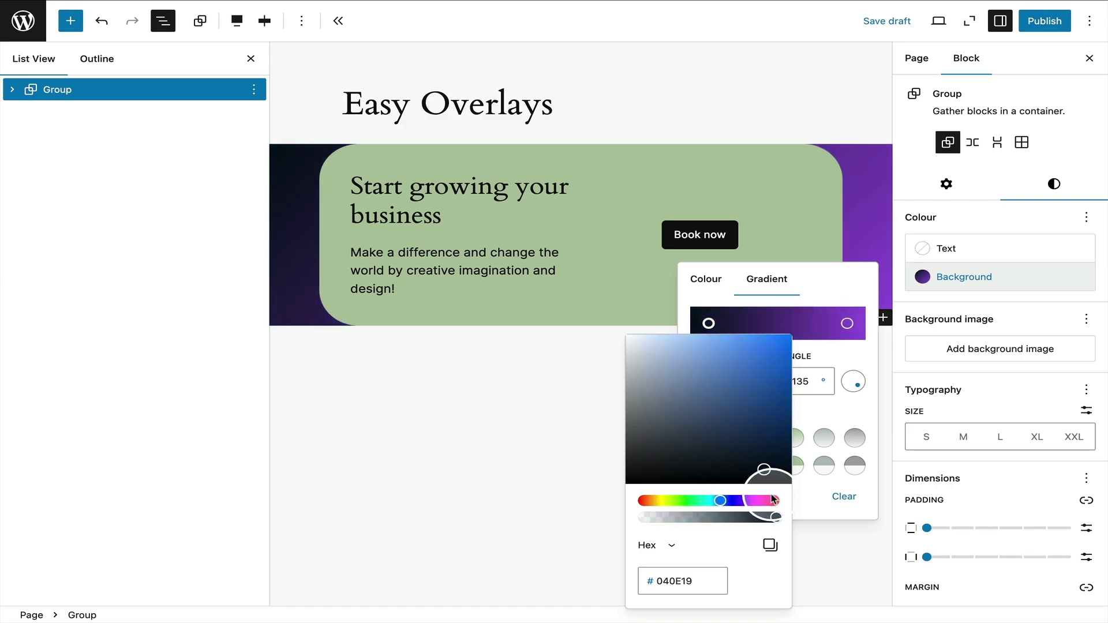
{"action": "left_click", "coordinate": [848, 325]}
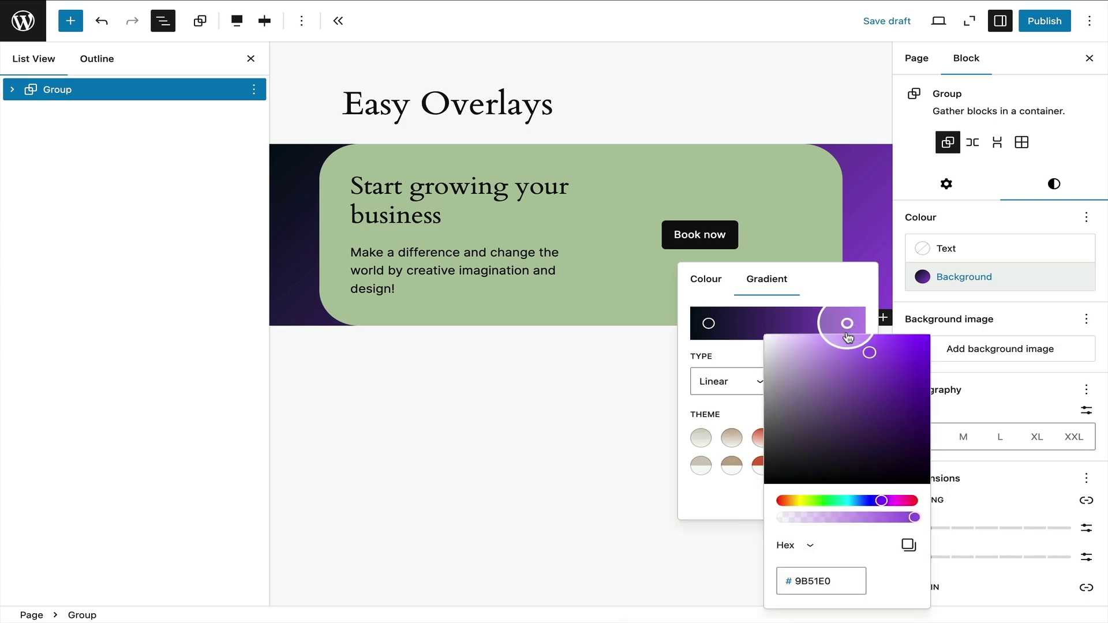
{"action": "left_click_drag", "start_coordinate": [912, 521], "coordinate": [771, 521]}
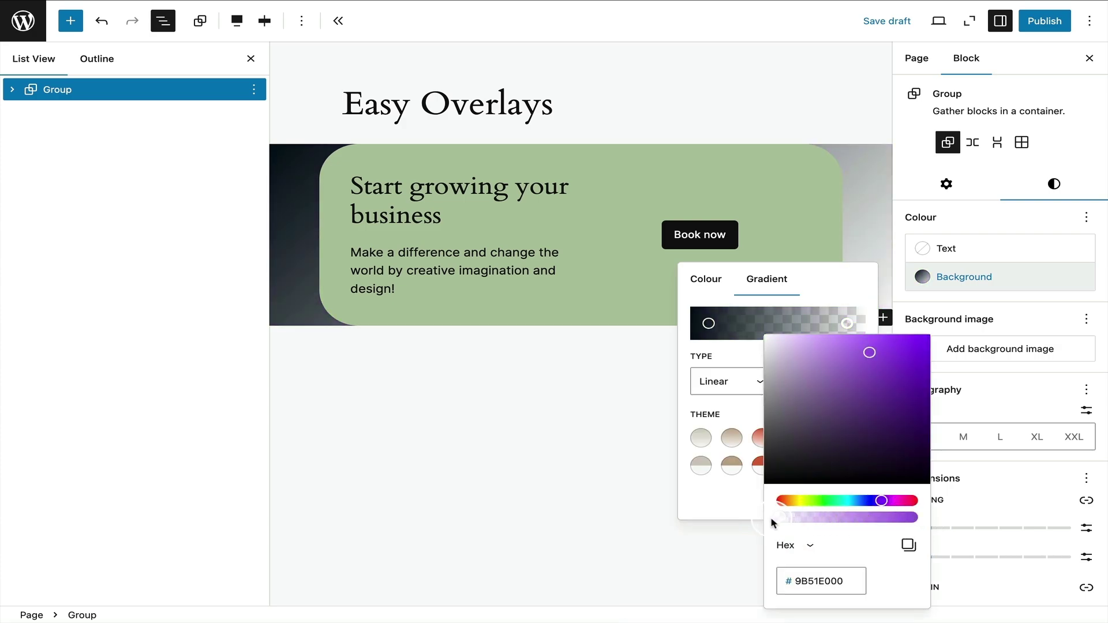
{"action": "left_click", "coordinate": [743, 423]}
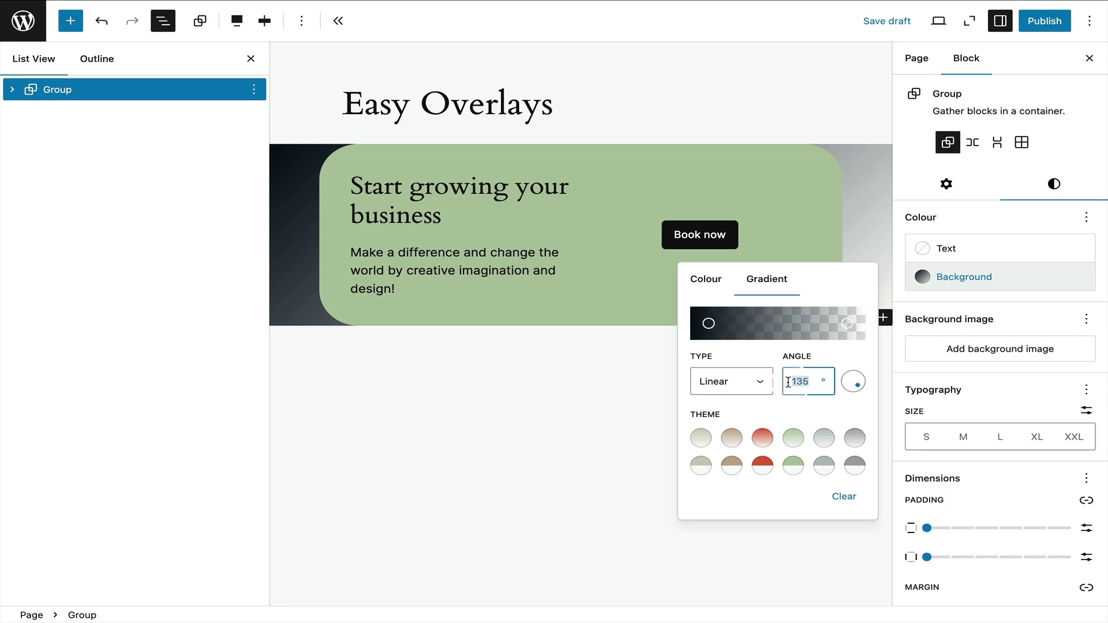
- Set the gradient angle to 180 and drag both stops together for a hard edge
{"action": "type", "text": "180"}
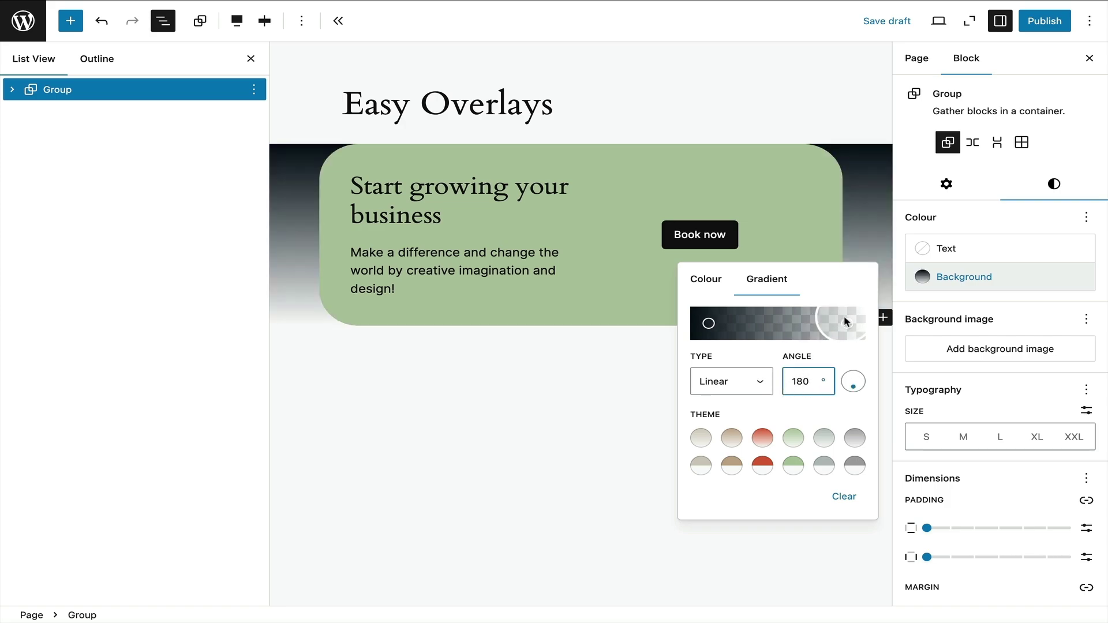
{"action": "left_click_drag", "start_coordinate": [847, 323], "coordinate": [788, 333]}
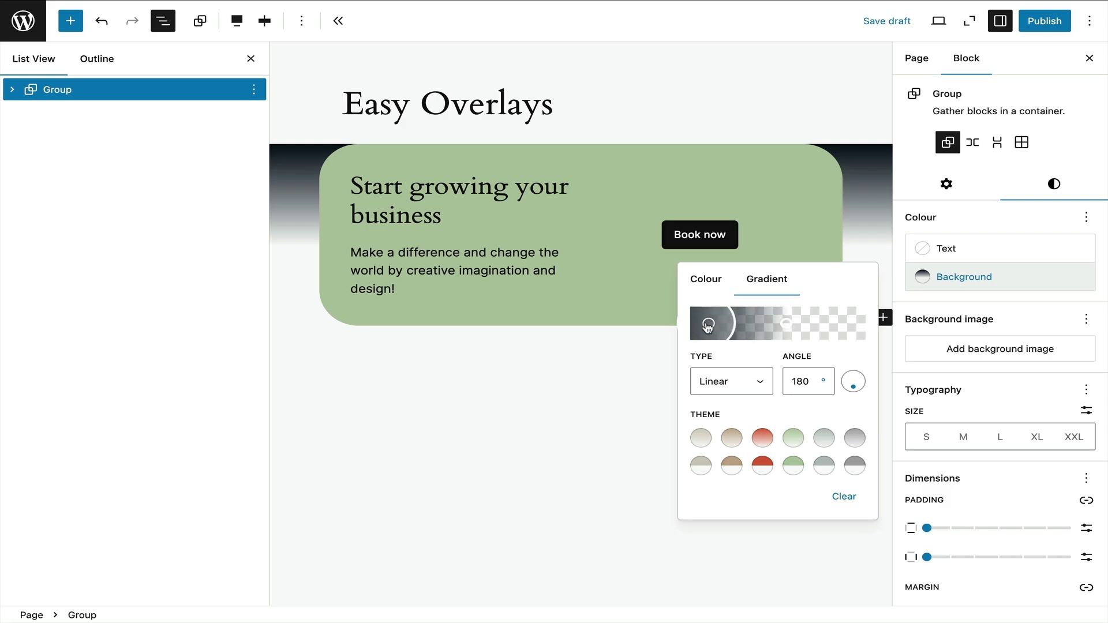
{"action": "left_click_drag", "start_coordinate": [714, 327], "coordinate": [772, 329]}
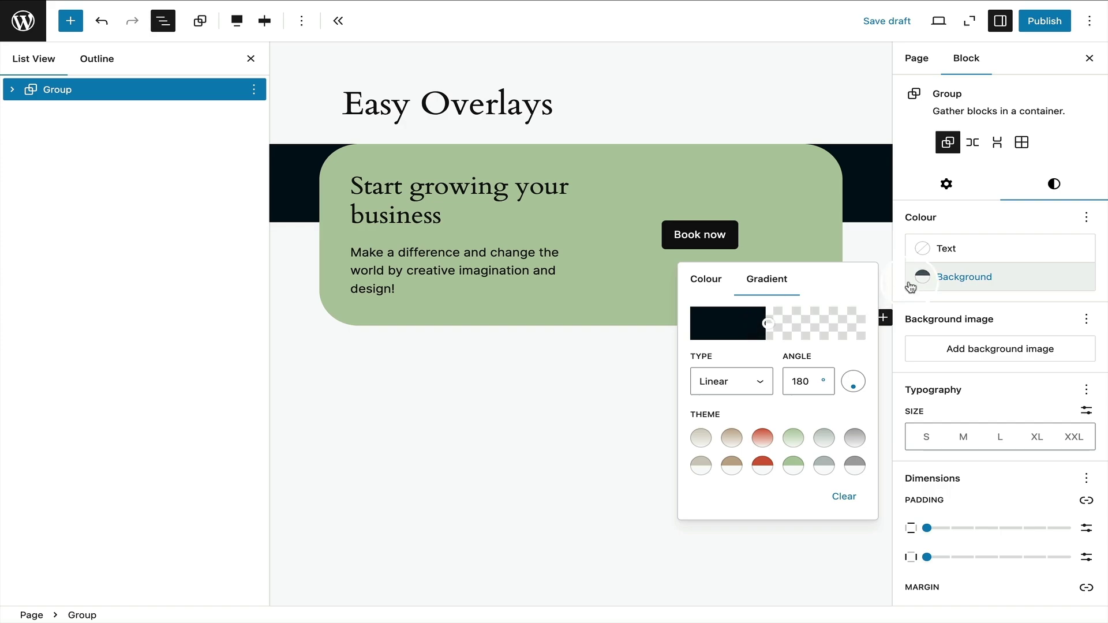
- Set the group's padding to 6 and preview it on Mobile before returning to Desktop
{"action": "scroll", "coordinate": [908, 294], "scroll_direction": "down", "scroll_amount": 5}
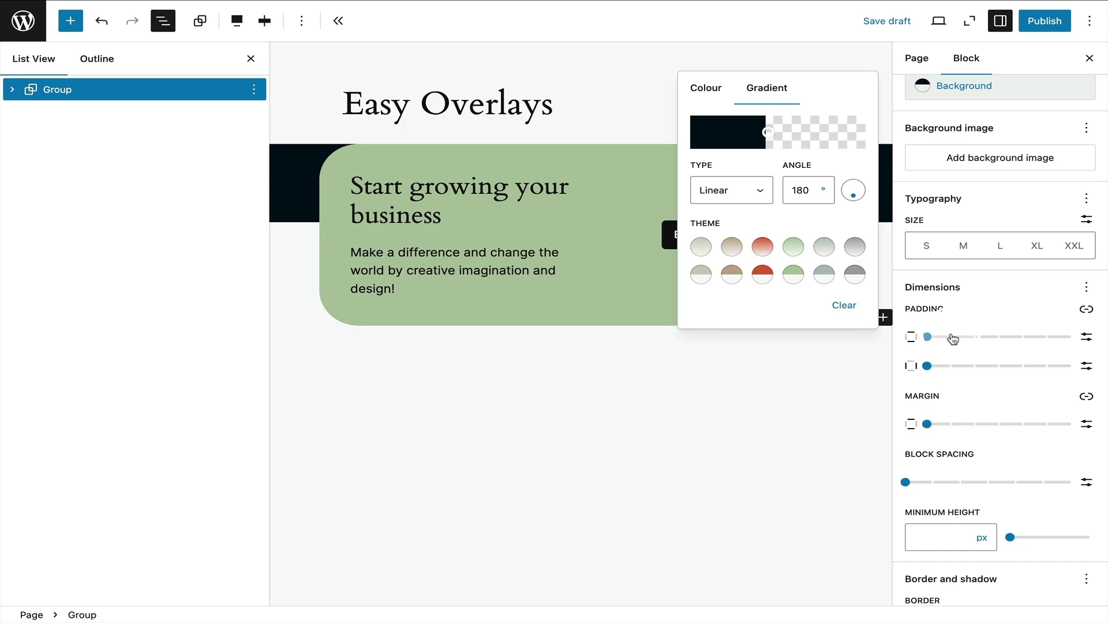
{"action": "left_click_drag", "start_coordinate": [953, 339], "coordinate": [1064, 342]}
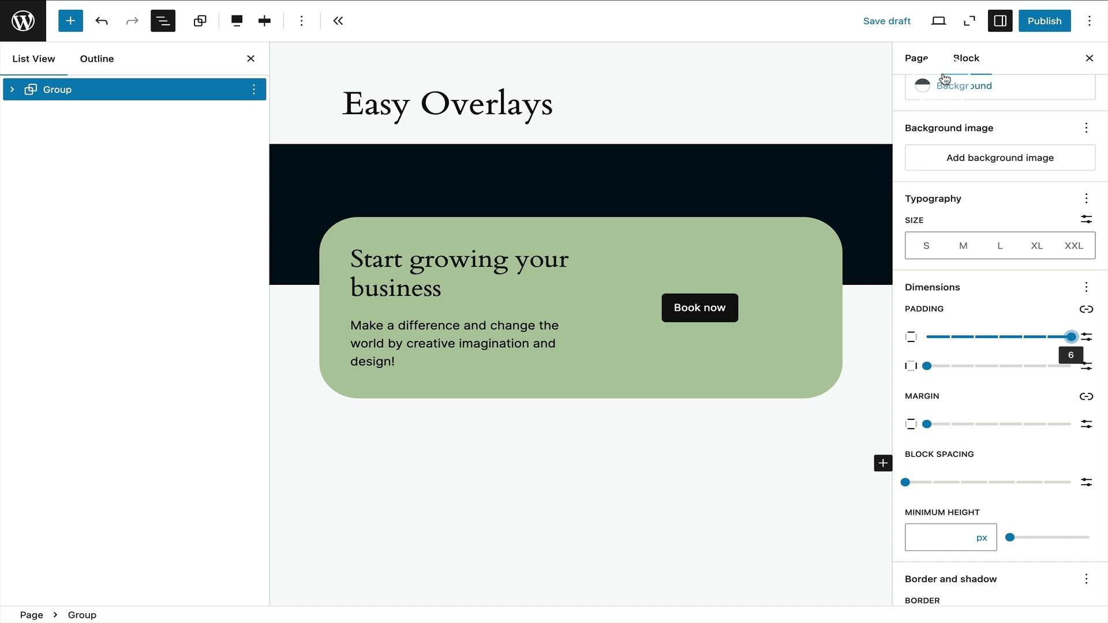
{"action": "left_click", "coordinate": [939, 25]}
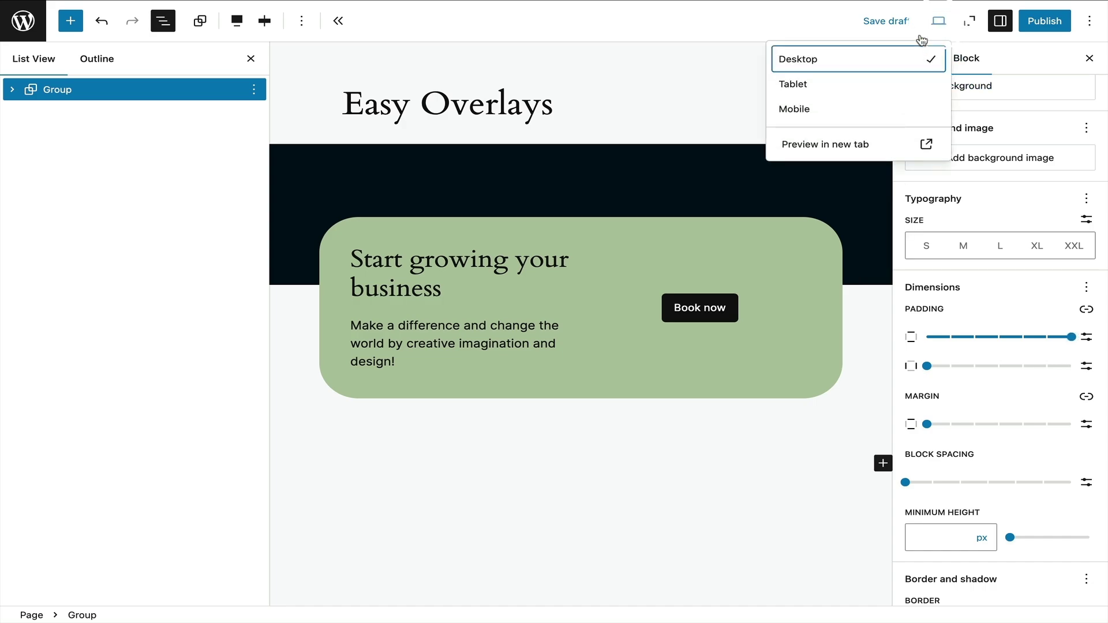
{"action": "left_click", "coordinate": [819, 113]}
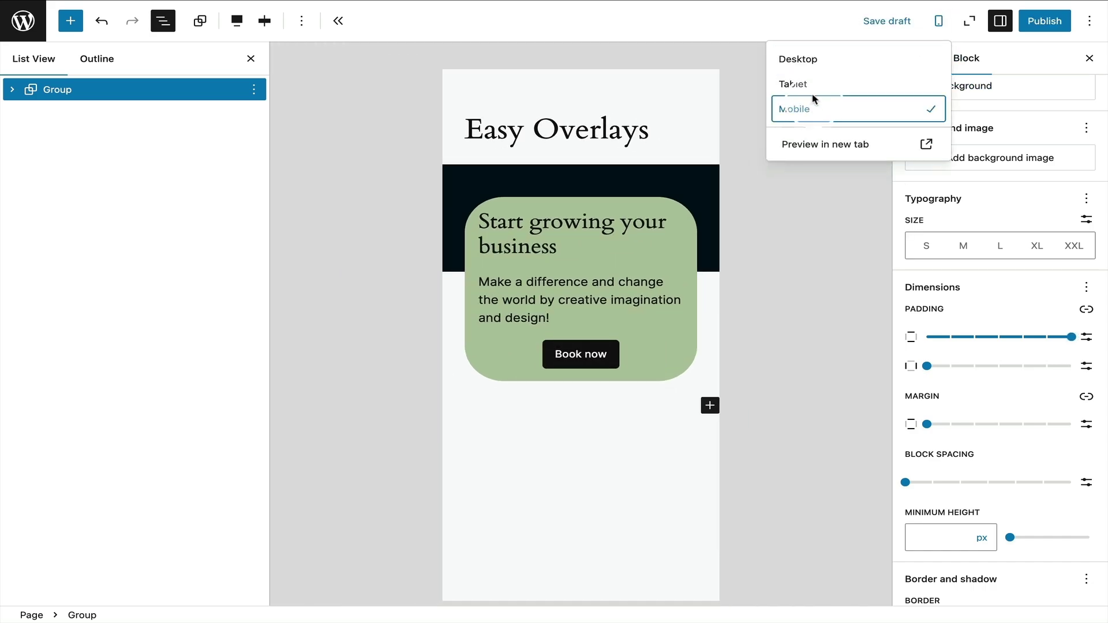
{"action": "left_click", "coordinate": [808, 61]}
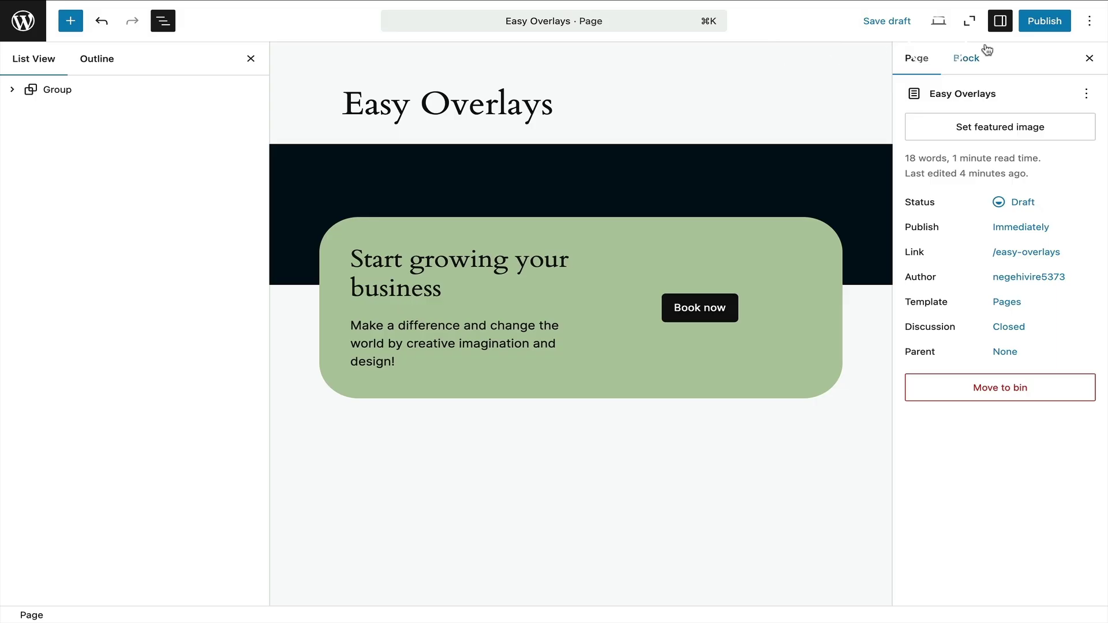
- Switch to the Code editor and search the markup for '%'
{"action": "left_click", "coordinate": [1091, 28]}
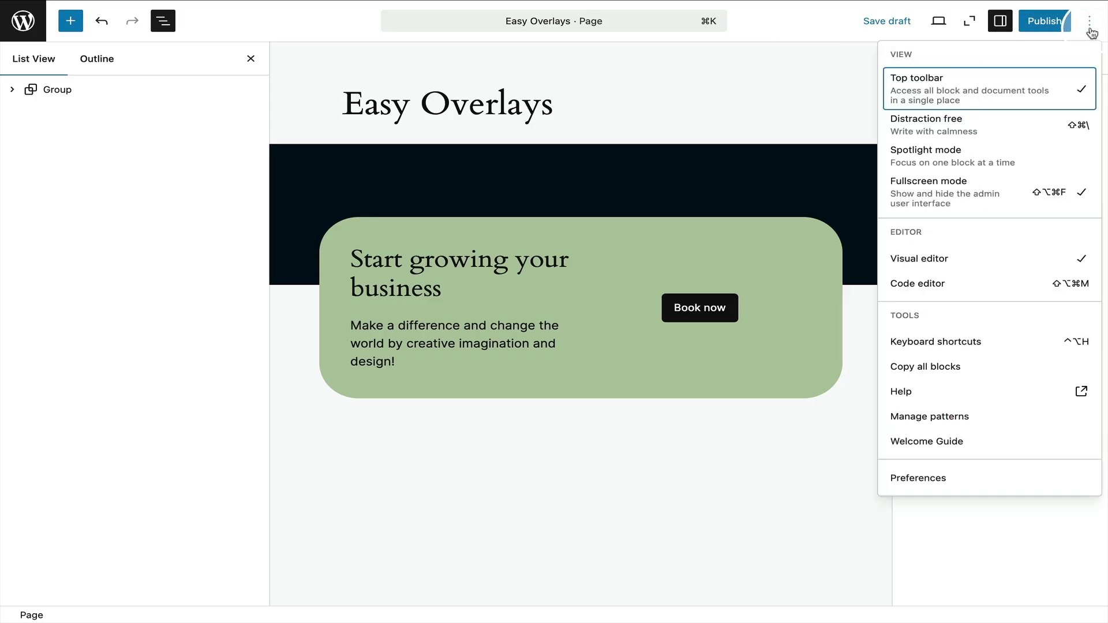
{"action": "left_click", "coordinate": [924, 284]}
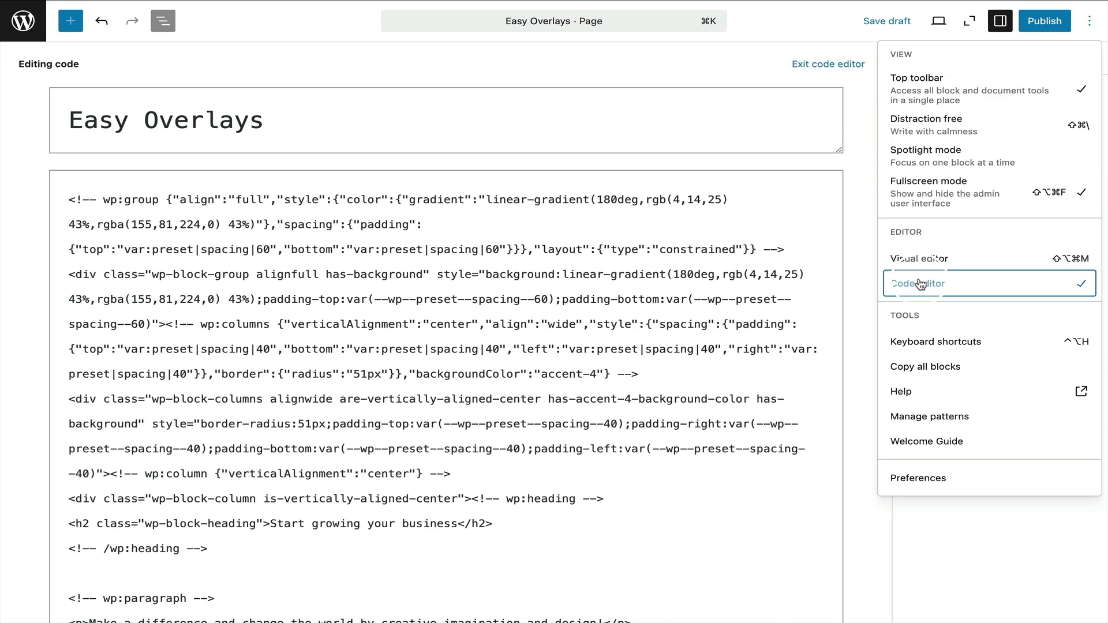
{"action": "left_click", "coordinate": [228, 199]}
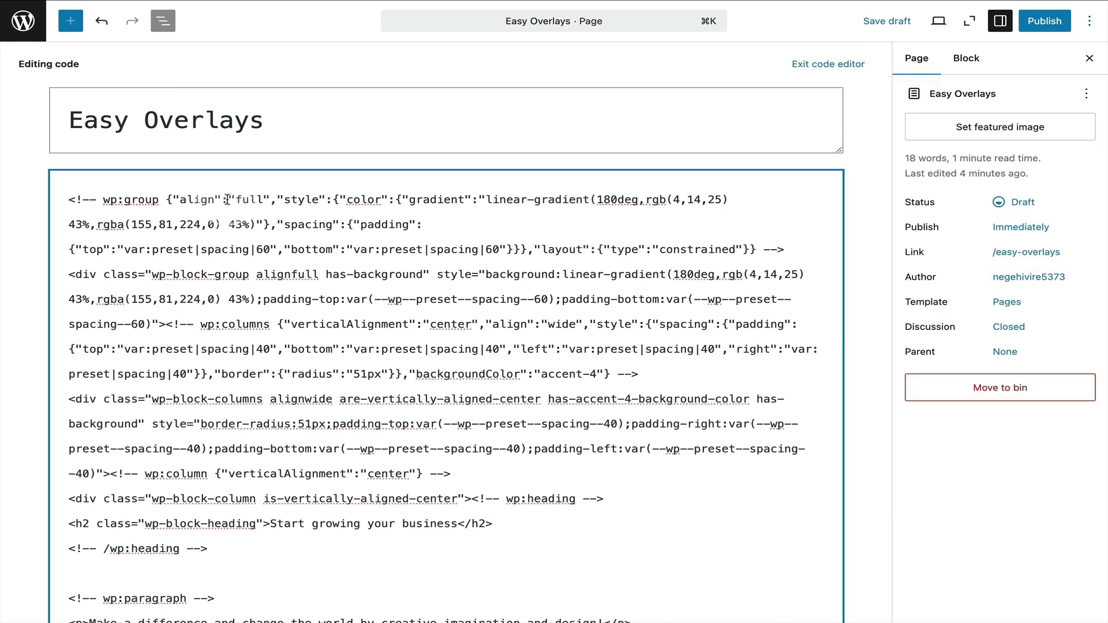
{"action": "key", "text": "super+f"}
{"action": "type", "text": "%"}
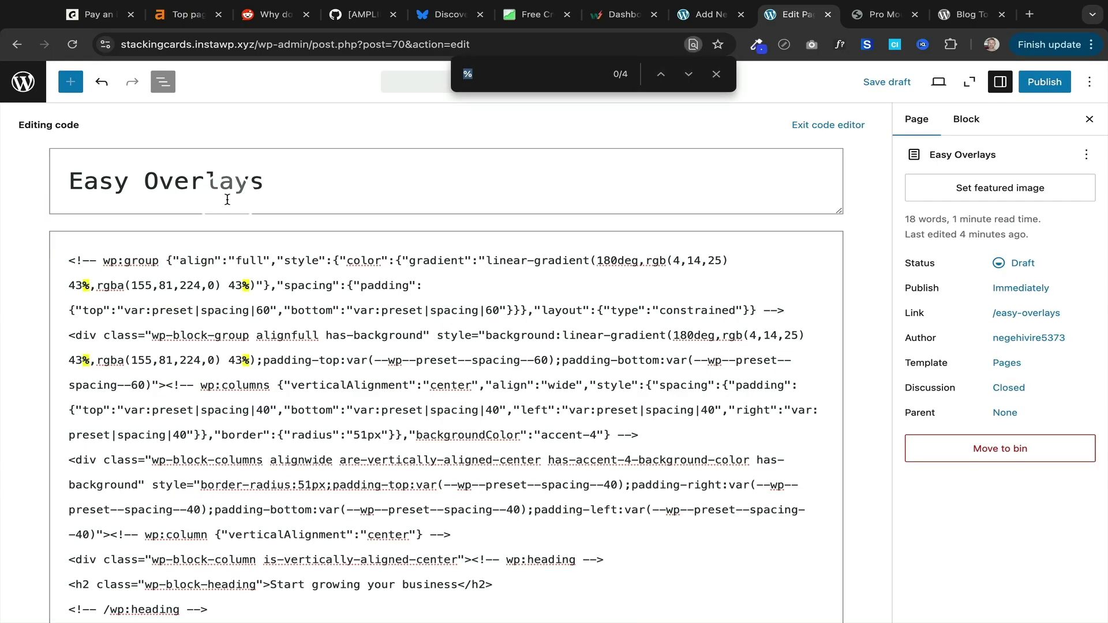
- Change all four 43% gradient positions in the group markup to 50%
{"action": "left_click", "coordinate": [82, 286]}
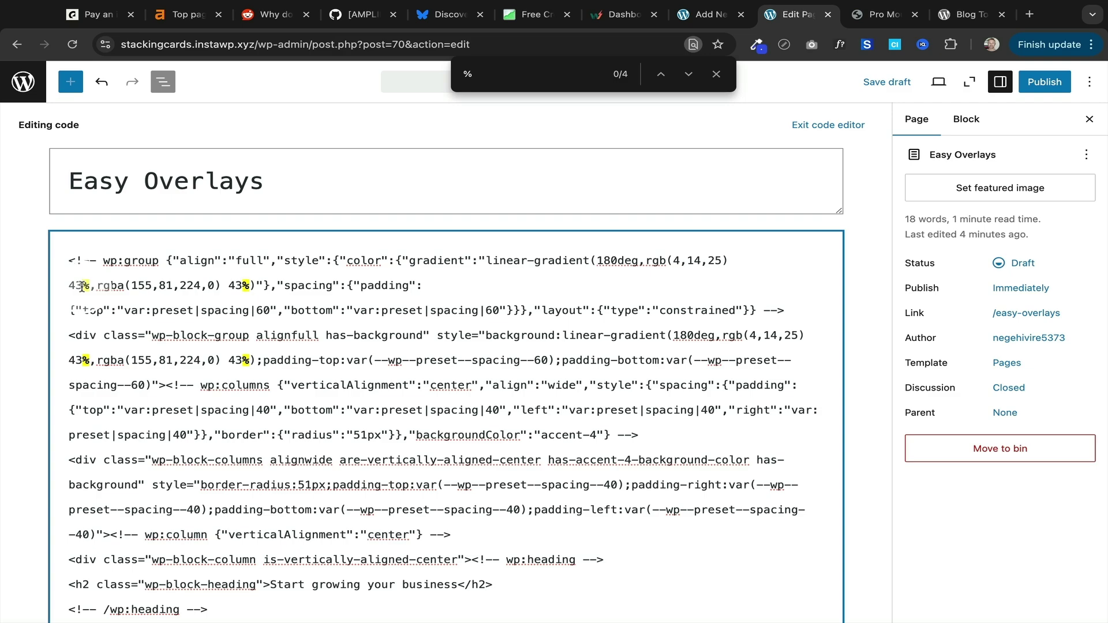
{"action": "key", "text": "BackSpace"}
{"action": "key", "text": "BackSpace"}
{"action": "type", "text": "50"}
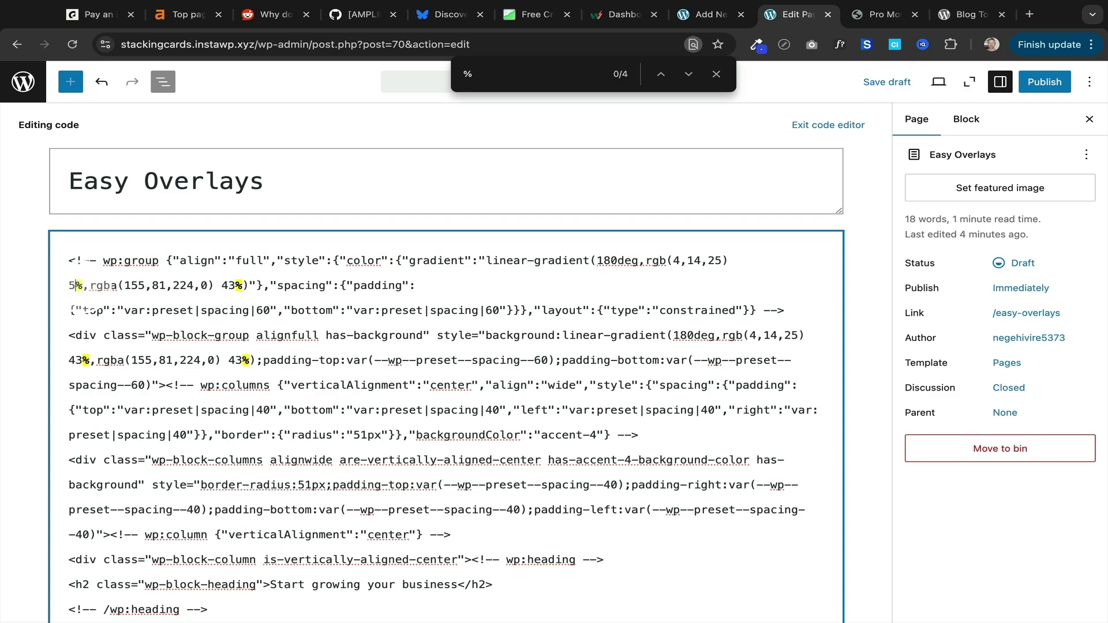
{"action": "left_click", "coordinate": [244, 286]}
{"action": "key", "text": "BackSpace"}
{"action": "key", "text": "BackSpace"}
{"action": "type", "text": "50"}
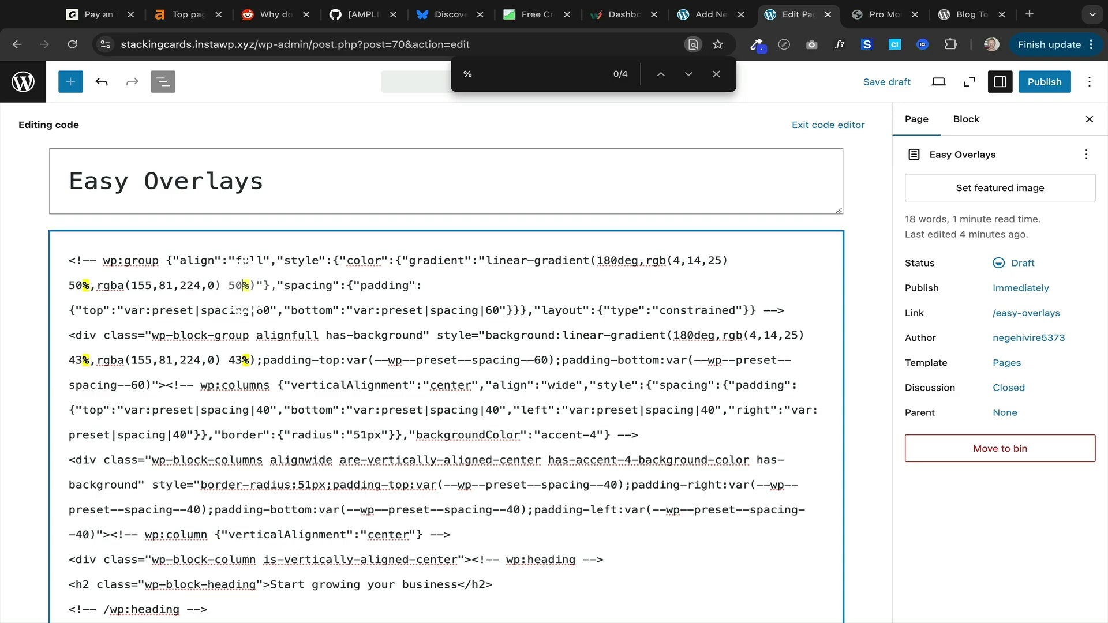
{"action": "left_click", "coordinate": [83, 360]}
{"action": "key", "text": "BackSpace"}
{"action": "key", "text": "BackSpace"}
{"action": "type", "text": "50"}
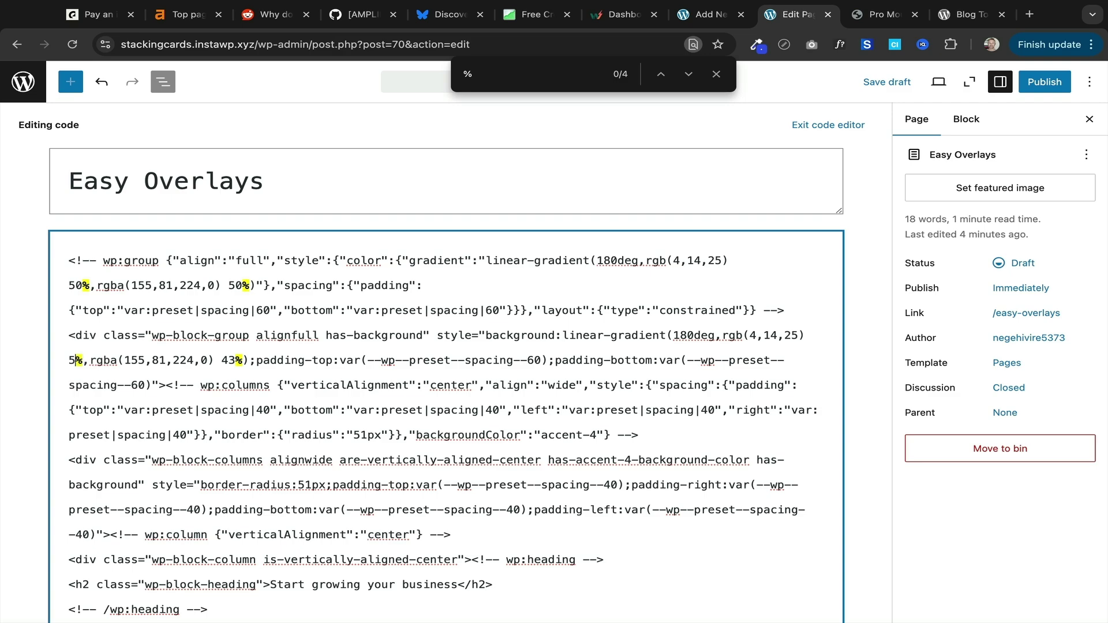
{"action": "left_click", "coordinate": [242, 360]}
{"action": "key", "text": "BackSpace"}
{"action": "key", "text": "BackSpace"}
{"action": "type", "text": "50"}
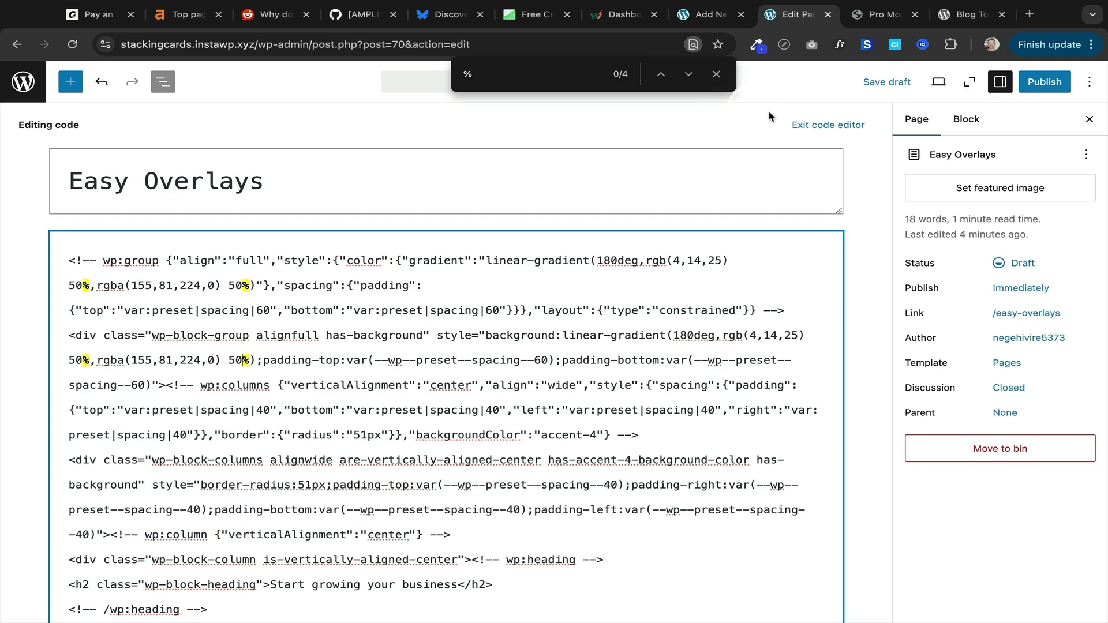
- Exit the code editor, then close the find bar and List View
{"action": "left_click", "coordinate": [807, 128]}
{"action": "left_click", "coordinate": [716, 74]}
{"action": "key", "text": "ctrl+super+f"}
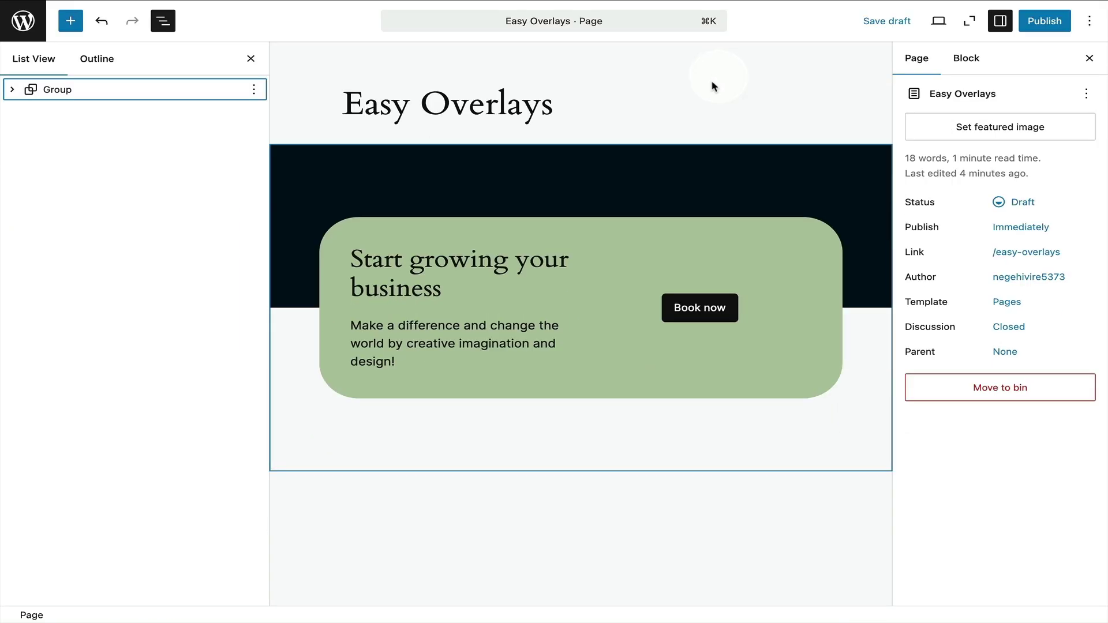
{"action": "left_click", "coordinate": [251, 58]}
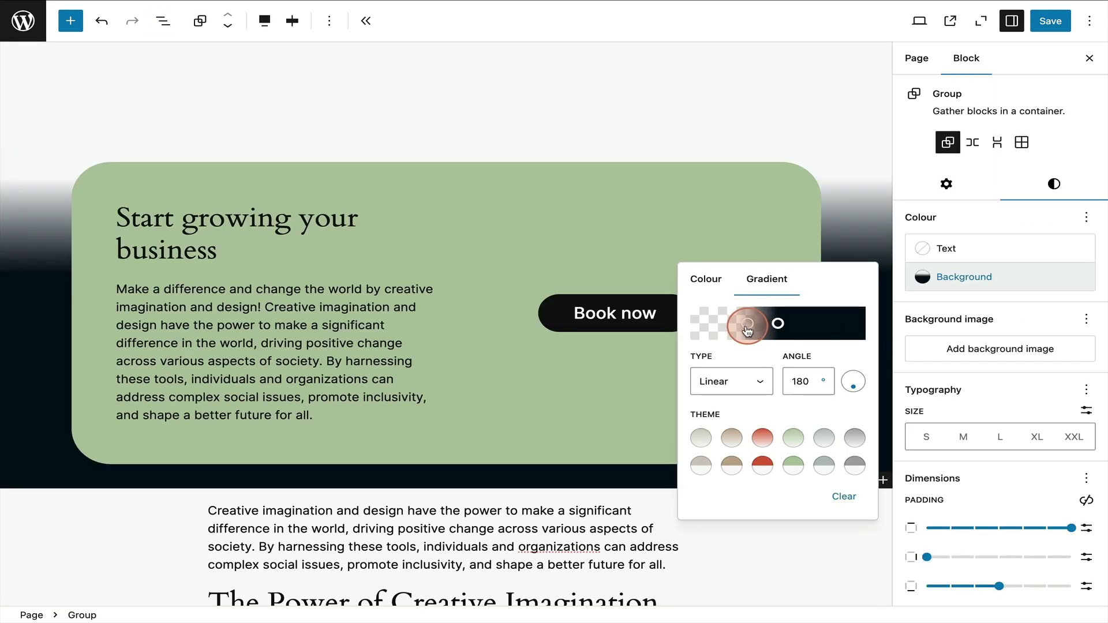
- Reposition the gradient stops and set one stop's colour to green B1C5A4
{"action": "left_click_drag", "start_coordinate": [767, 322], "coordinate": [806, 330]}
{"action": "left_click_drag", "start_coordinate": [778, 324], "coordinate": [727, 325]}
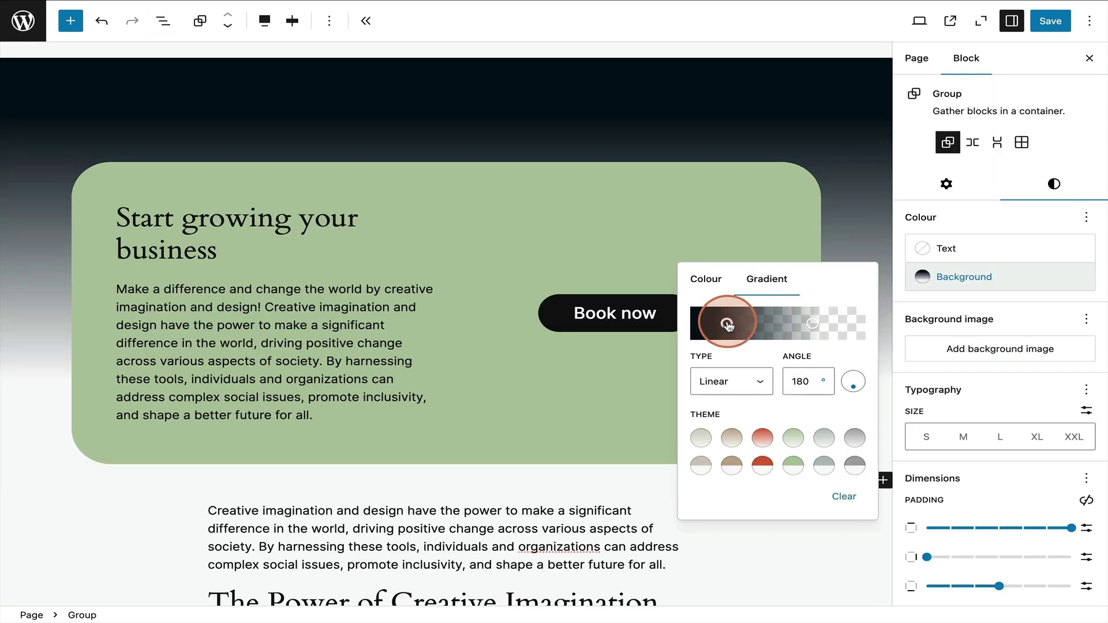
{"action": "left_click", "coordinate": [752, 324]}
{"action": "double_click", "coordinate": [734, 577]}
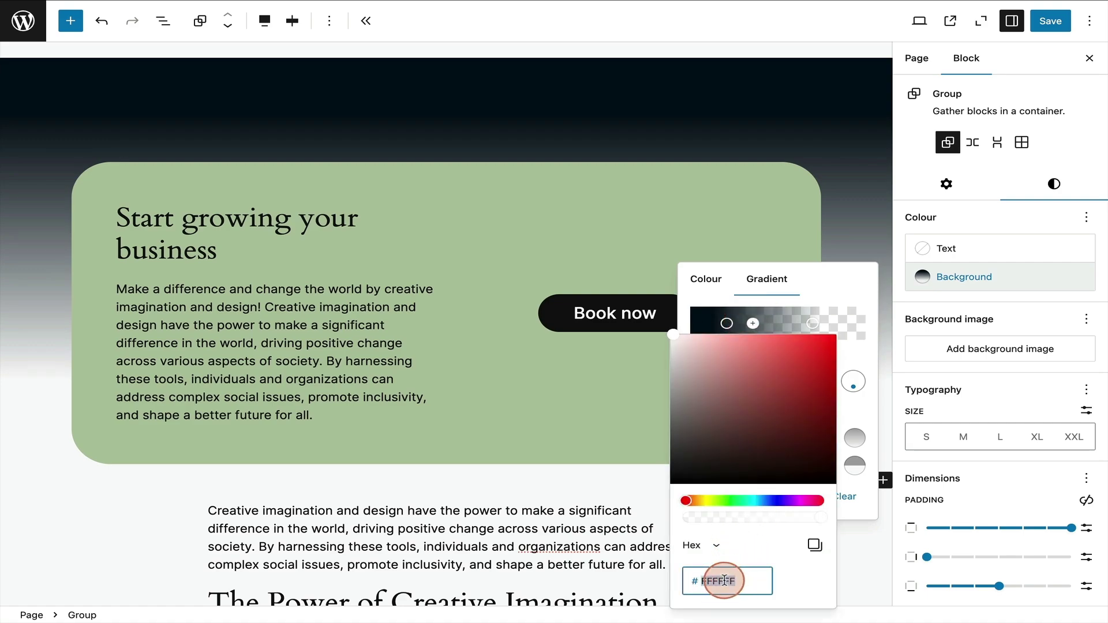
{"action": "type", "text": "B1C5A4"}
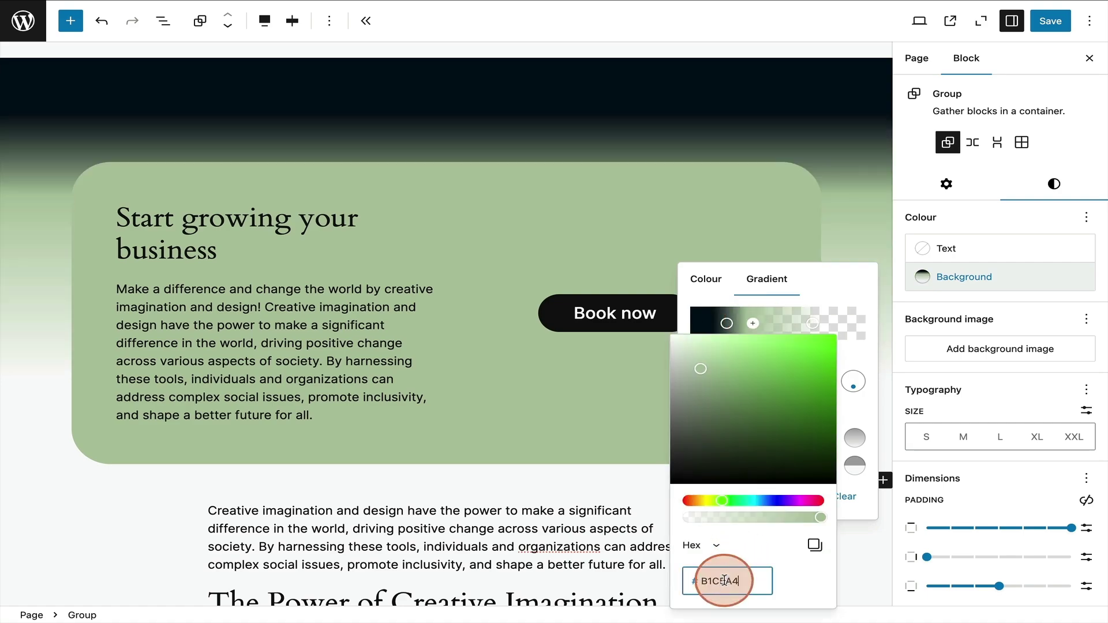
{"action": "left_click", "coordinate": [789, 331]}
- Add a second B1C5A4 green stop and extend the dark band down to meet it
{"action": "left_click", "coordinate": [790, 330]}
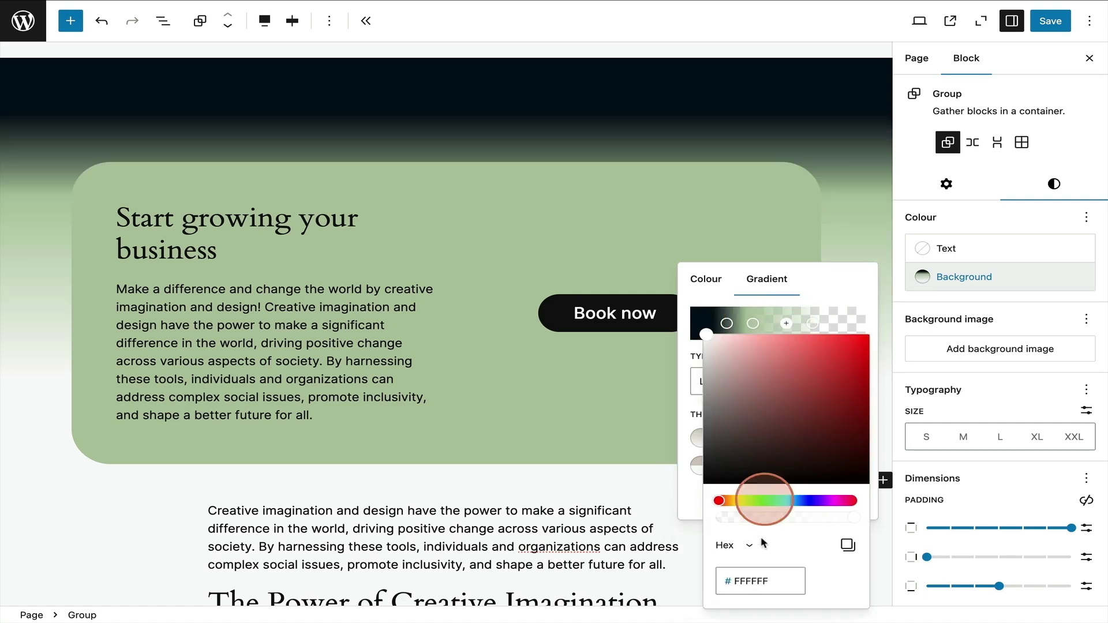
{"action": "double_click", "coordinate": [758, 573]}
{"action": "type", "text": "B1C5A4"}
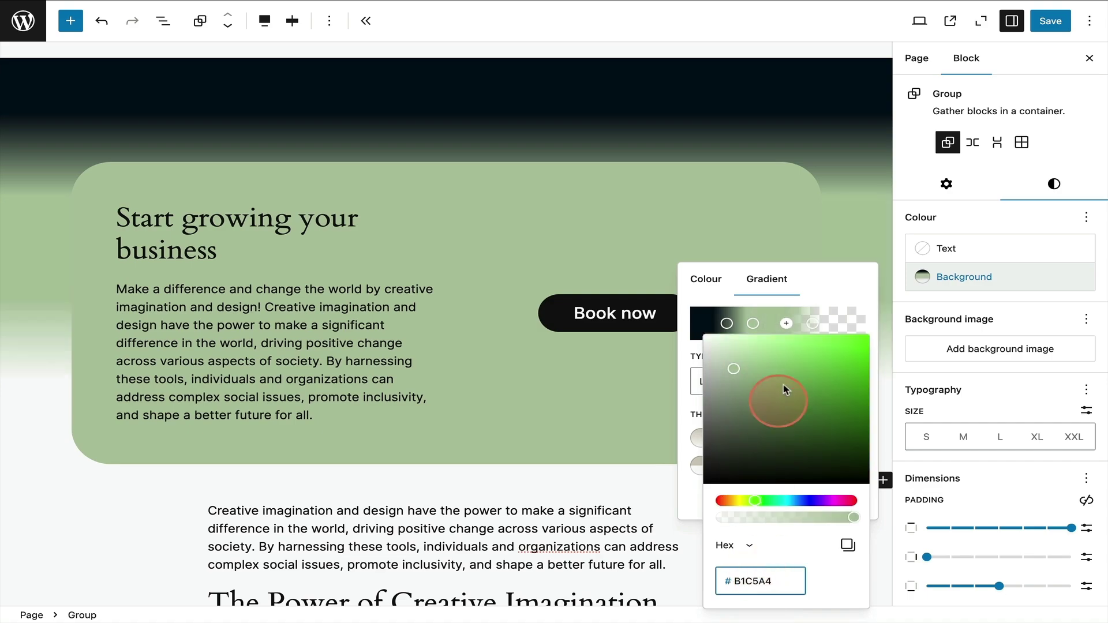
{"action": "left_click", "coordinate": [803, 314]}
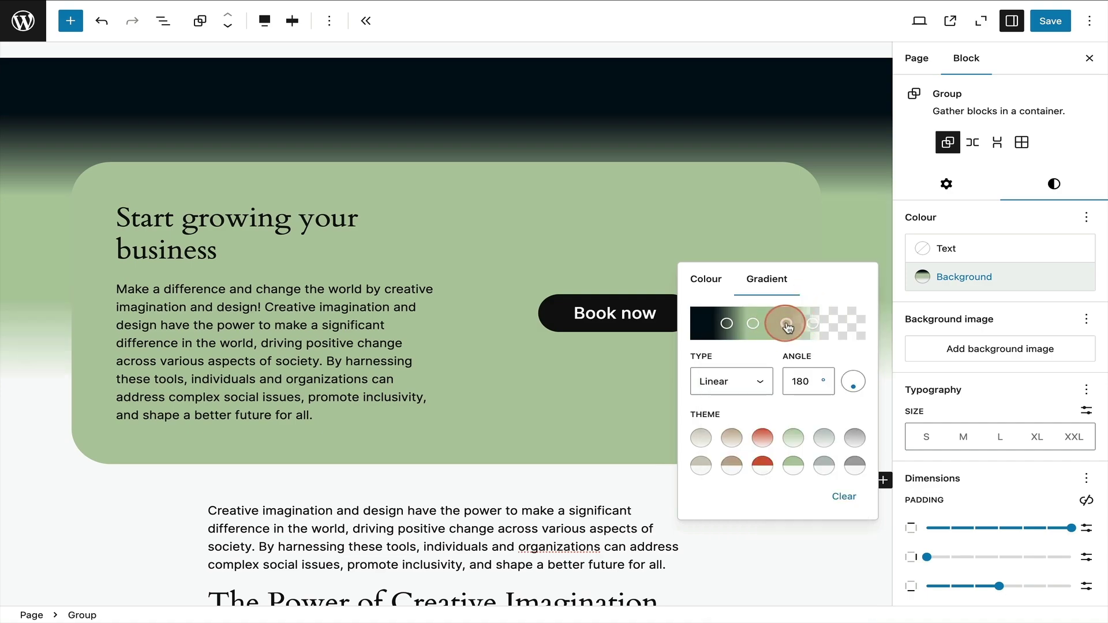
{"action": "left_click_drag", "start_coordinate": [788, 327], "coordinate": [794, 327]}
{"action": "left_click", "coordinate": [726, 323]}
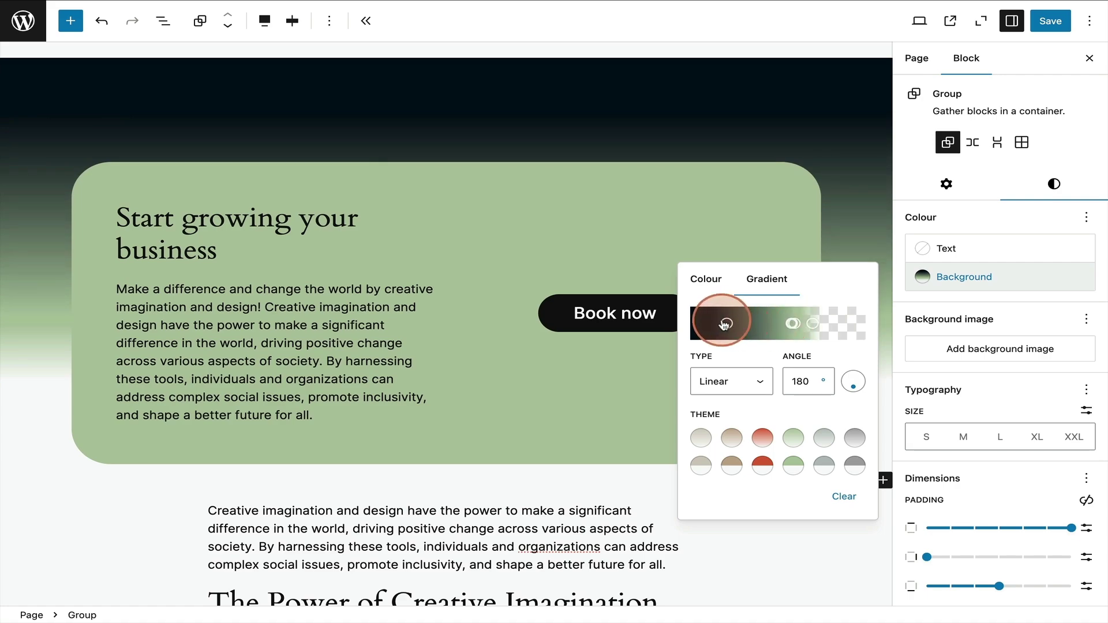
{"action": "left_click_drag", "start_coordinate": [728, 324], "coordinate": [799, 329]}
{"action": "left_click", "coordinate": [817, 328]}
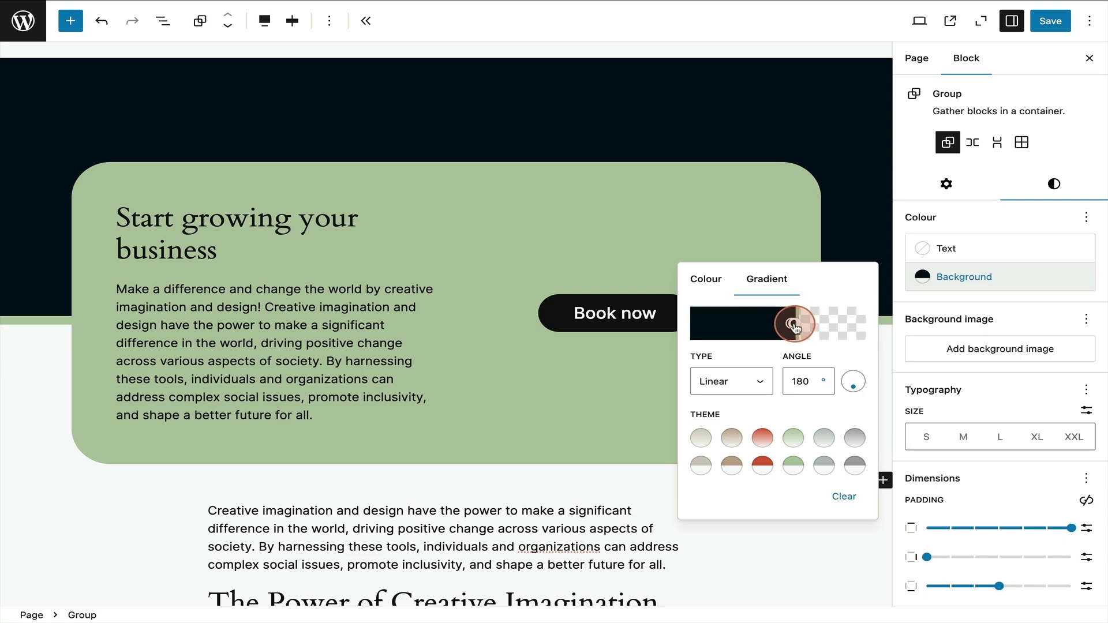
- Dismiss the gradient popover and scroll to check the green line behind the card
{"action": "left_click", "coordinate": [30, 421]}
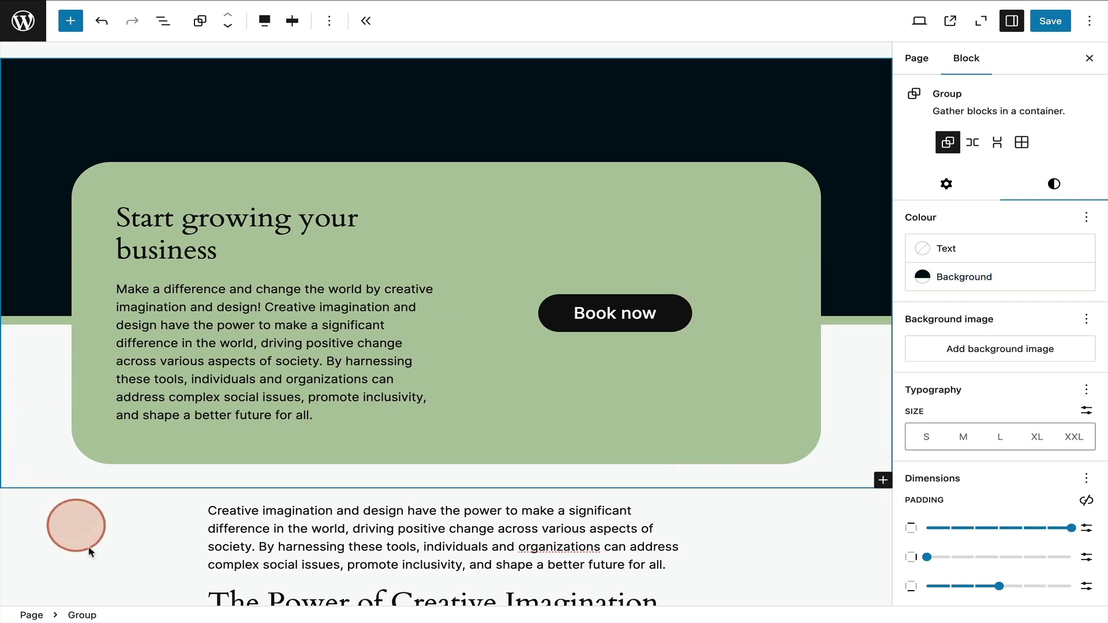
{"action": "scroll", "coordinate": [104, 577], "scroll_direction": "down", "scroll_amount": 1}
{"action": "scroll", "coordinate": [104, 577], "scroll_direction": "up", "scroll_amount": 2}
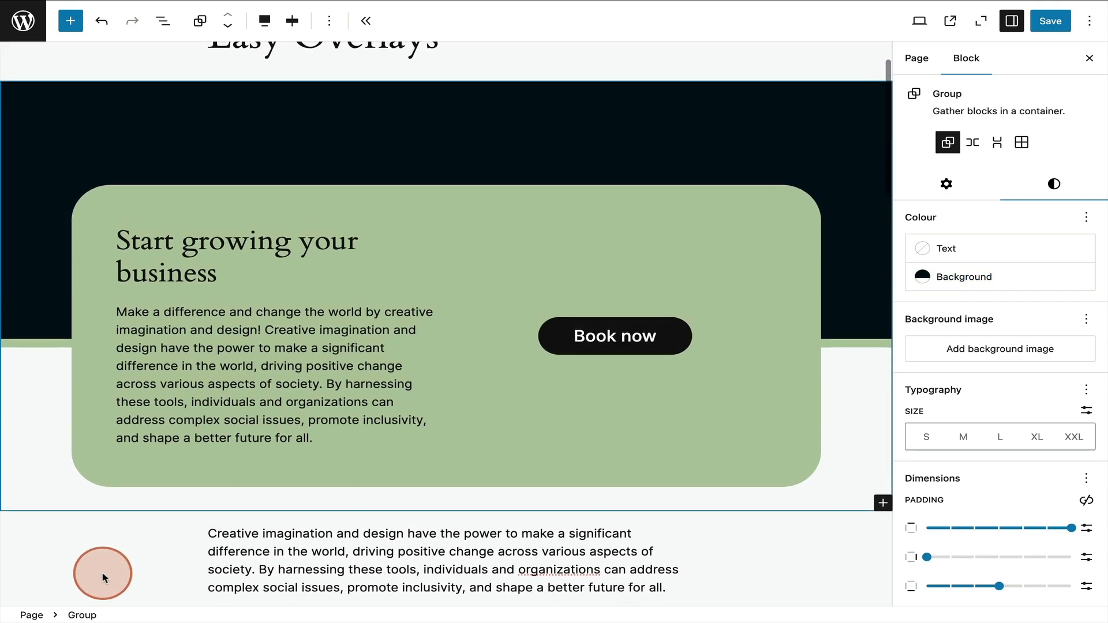